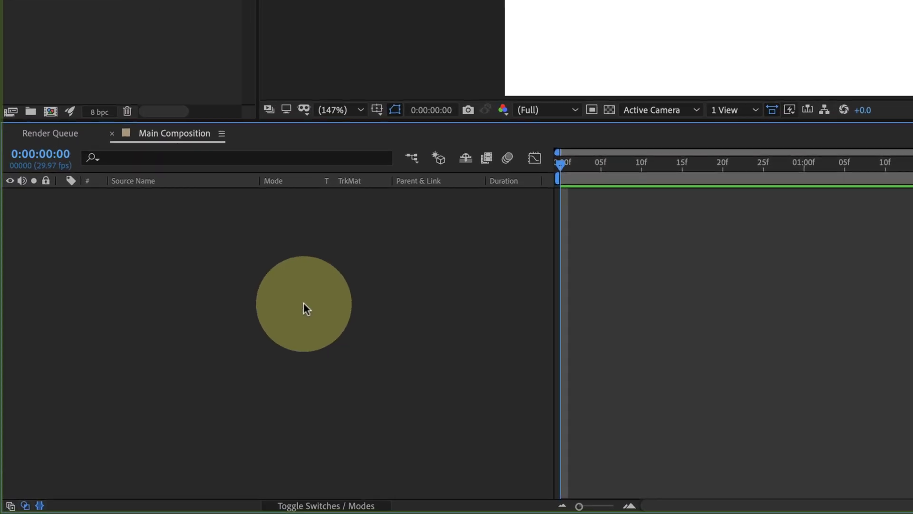
- Create a yellow full-frame solid named Background in Main Composition via New > Solid
right_click(150, 413)
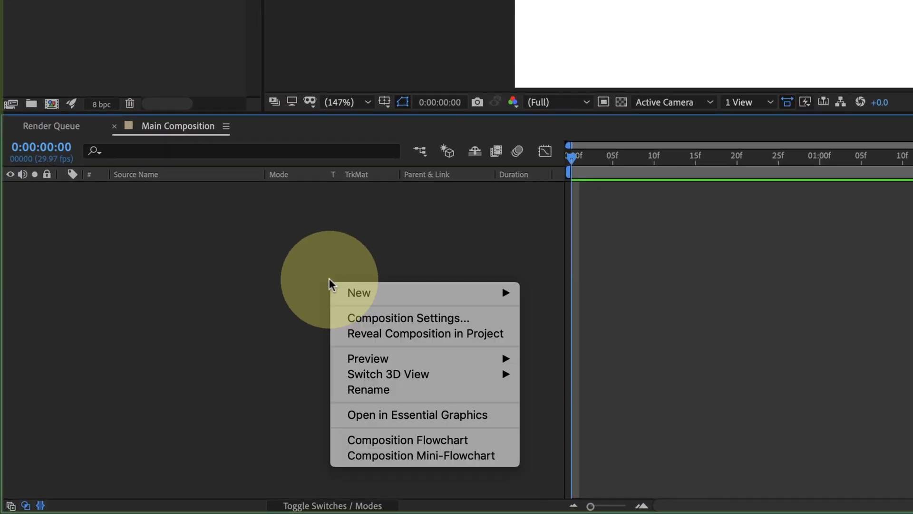
mouse_move(411, 299)
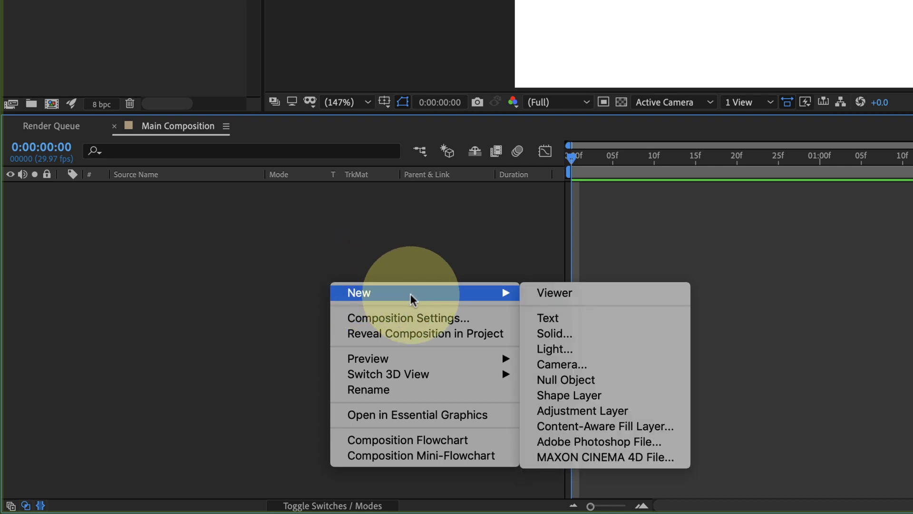
left_click(554, 333)
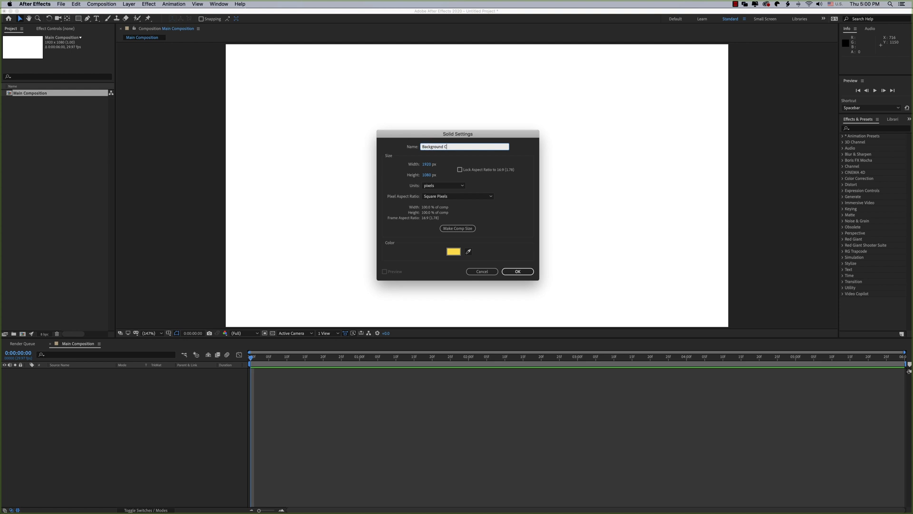
key("Return")
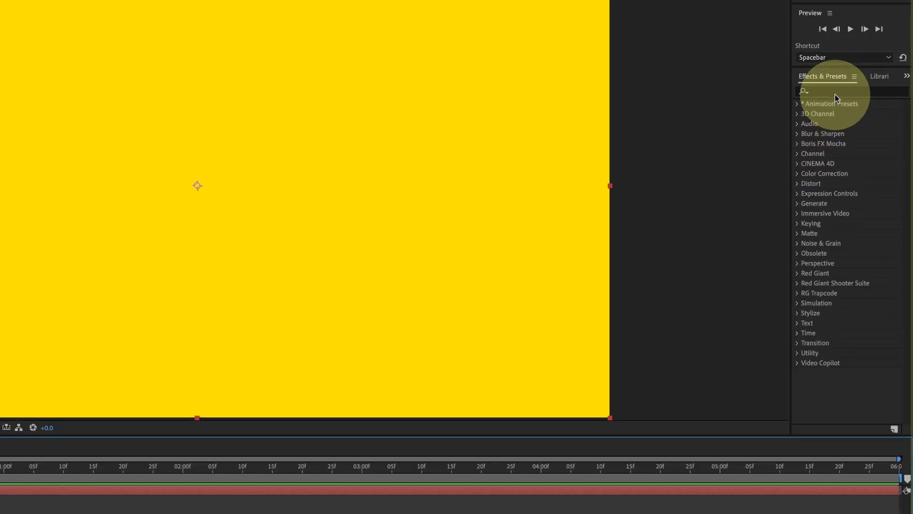
- Apply Gradient Ramp to the Background layer after searching 'gradi', and widen the Effect Controls panel
left_click(866, 129)
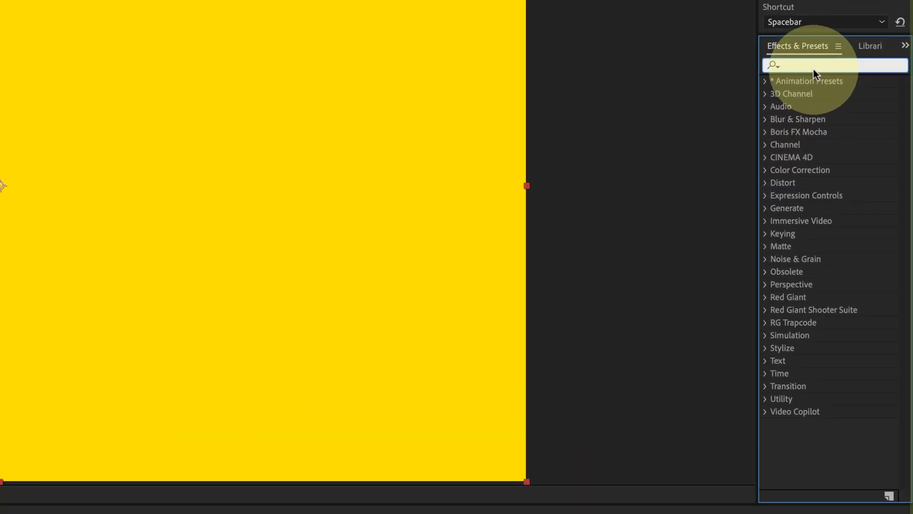
type("gradi")
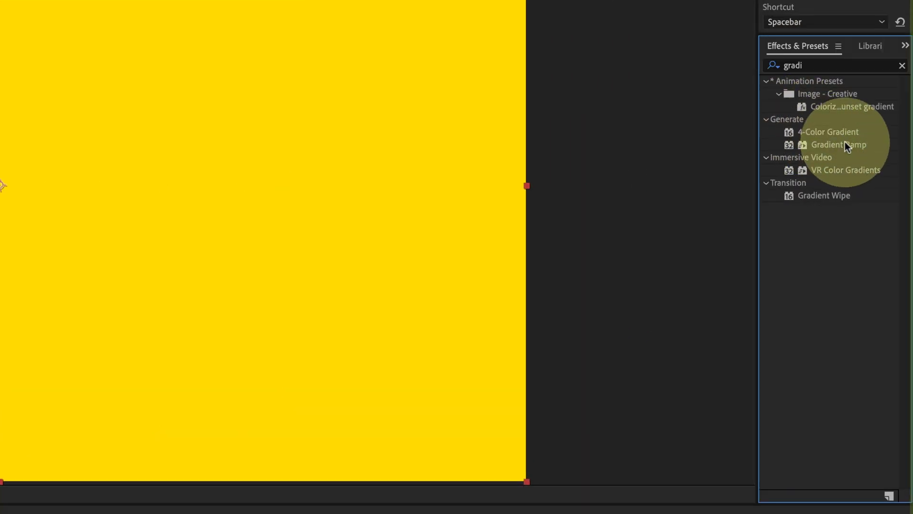
left_click_drag(844, 144, 106, 148)
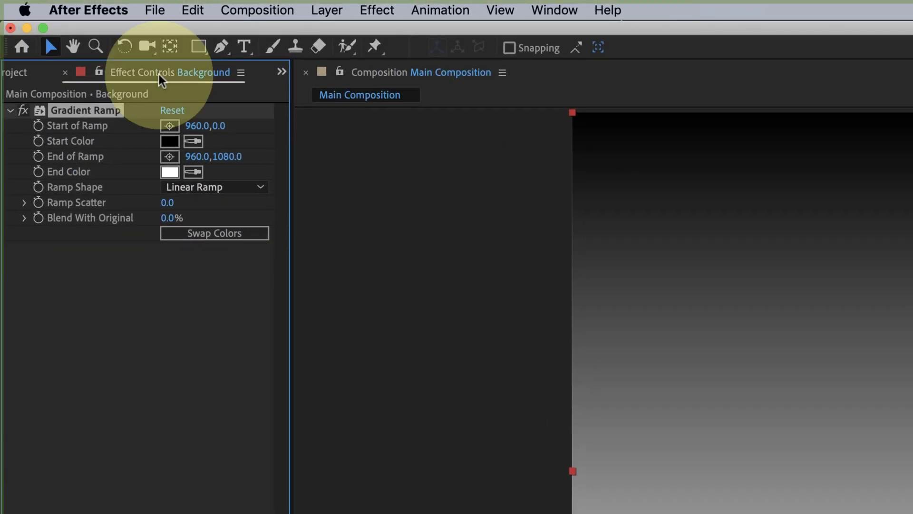
left_click_drag(291, 117, 456, 128)
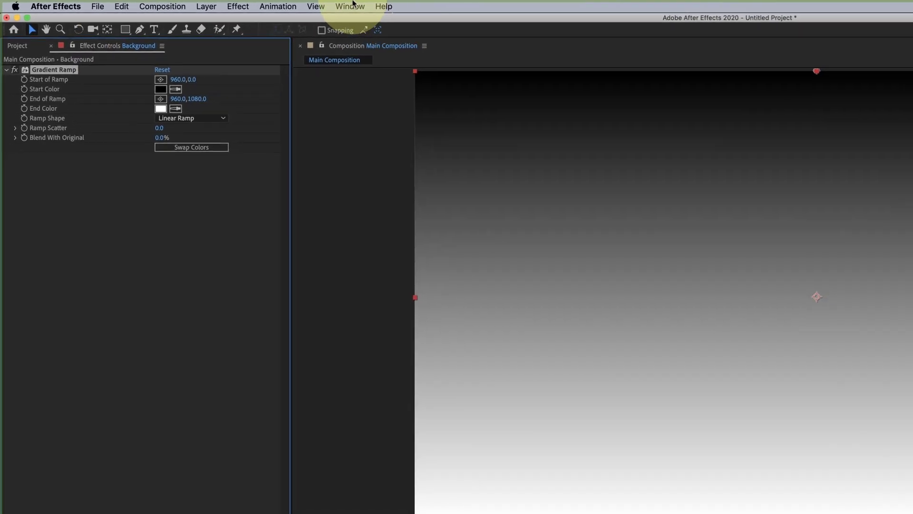
left_click(352, 6)
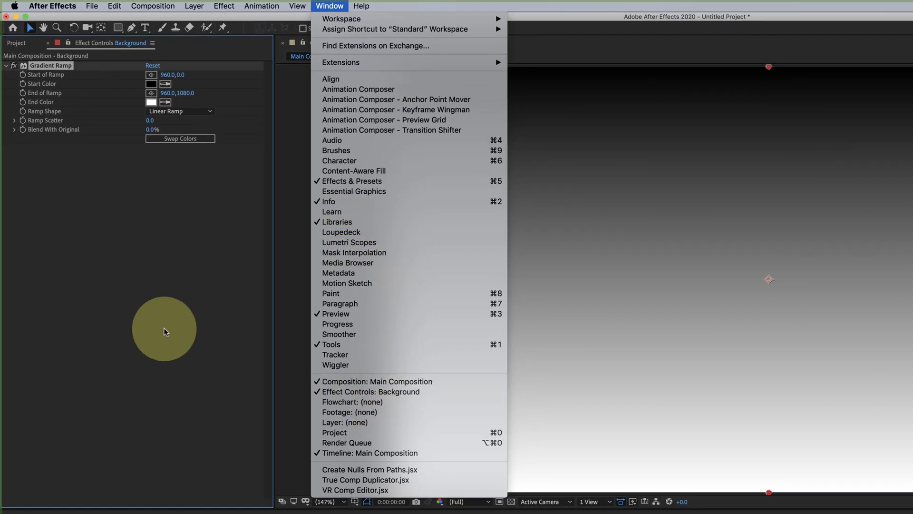
left_click(164, 327)
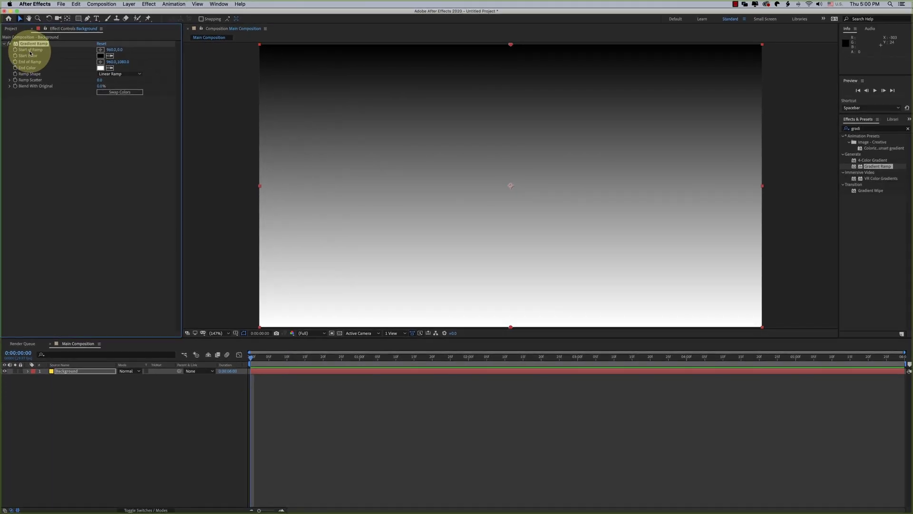
- Move the ramp's start point to the left edge and its end point to the right edge
left_click_drag(509, 45, 441, 99)
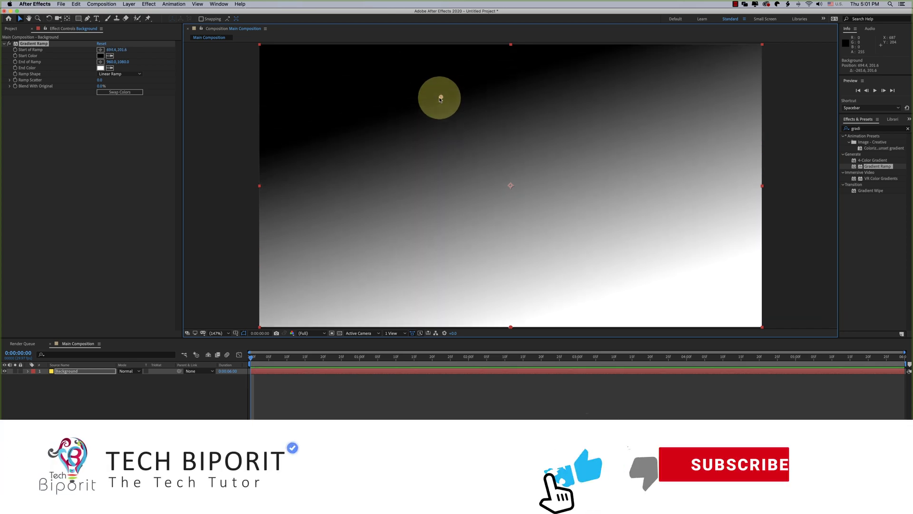
left_click_drag(509, 325, 794, 294)
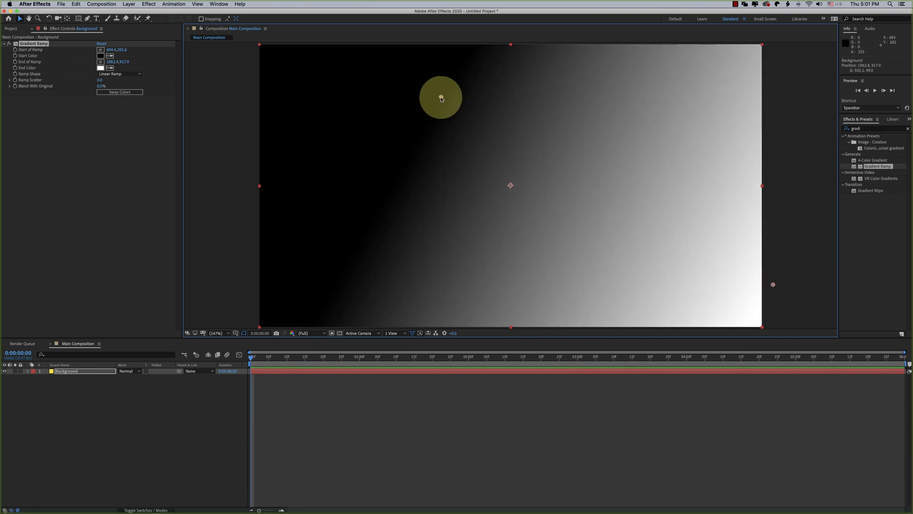
left_click_drag(441, 97, 509, 182)
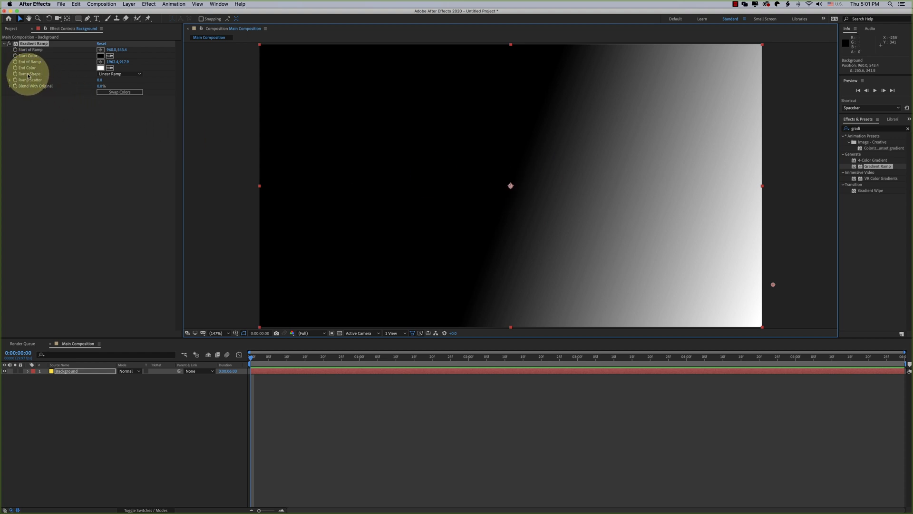
left_click(117, 74)
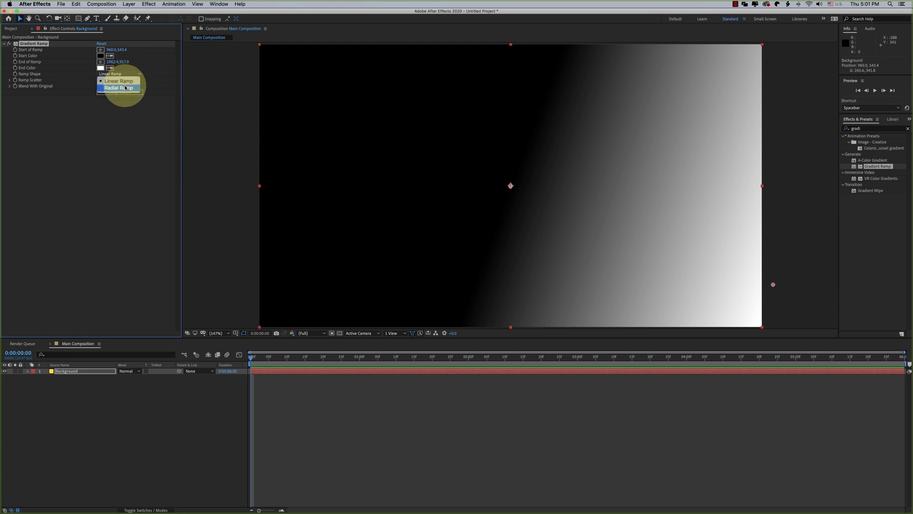
left_click(126, 83)
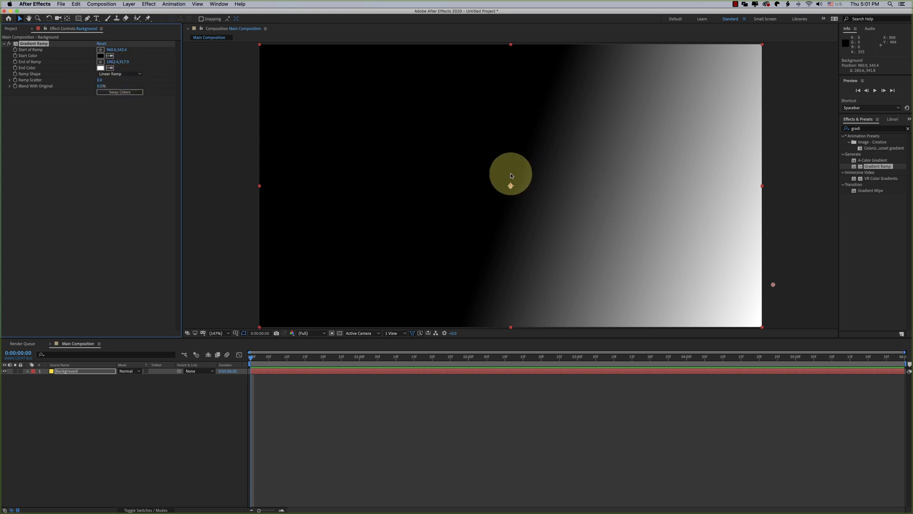
left_click_drag(511, 186, 260, 189)
left_click_drag(772, 285, 768, 198)
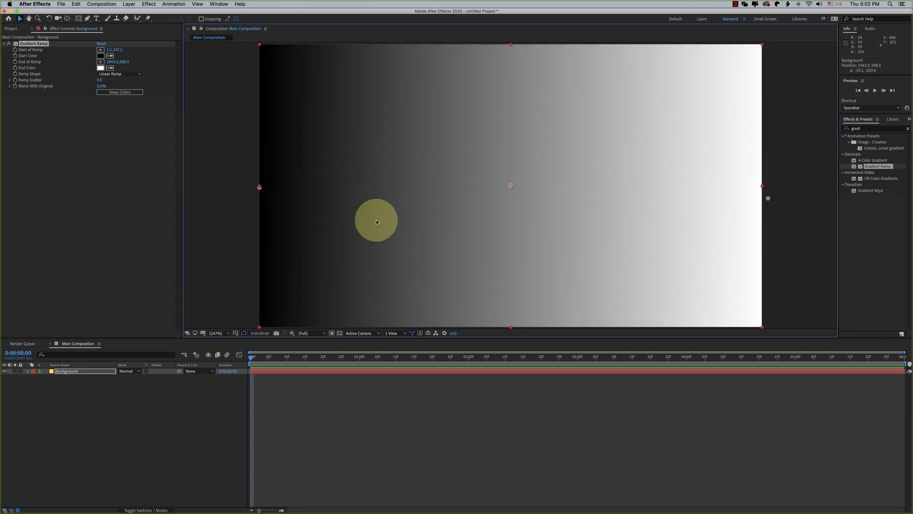
- Switch Ramp Shape to Radial Ramp and centre the Start of Ramp point
left_click(120, 74)
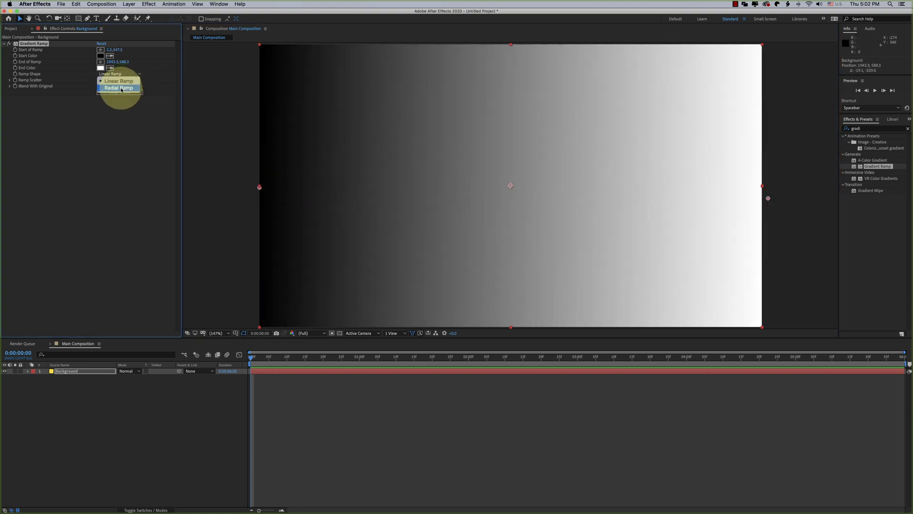
left_click(122, 80)
left_click_drag(261, 187, 513, 188)
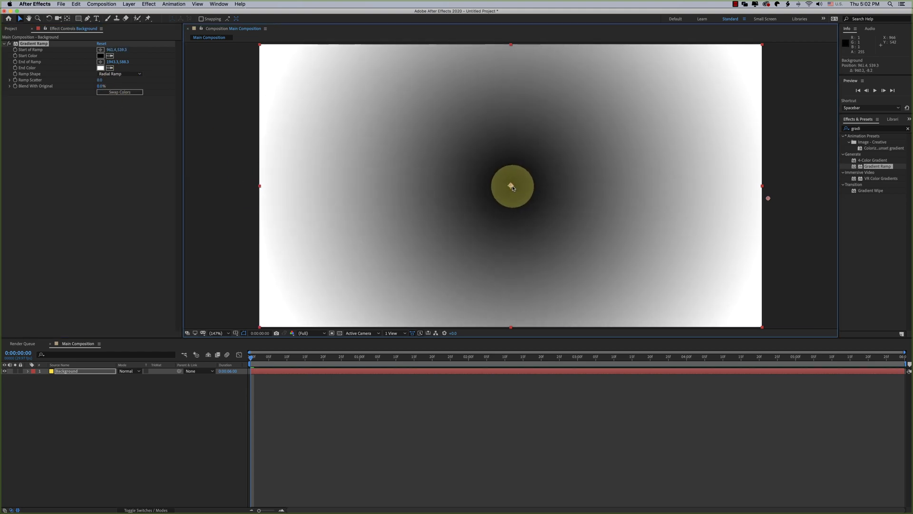
left_click_drag(768, 198, 792, 257)
- Swap the ramp colours so white sits at the centre, and raise Ramp Scatter to 392.2
left_click(100, 57)
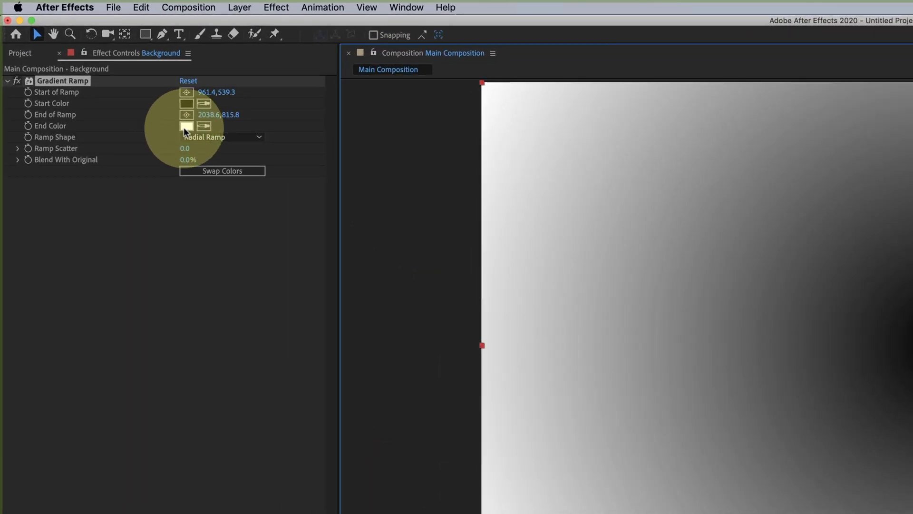
left_click(235, 171)
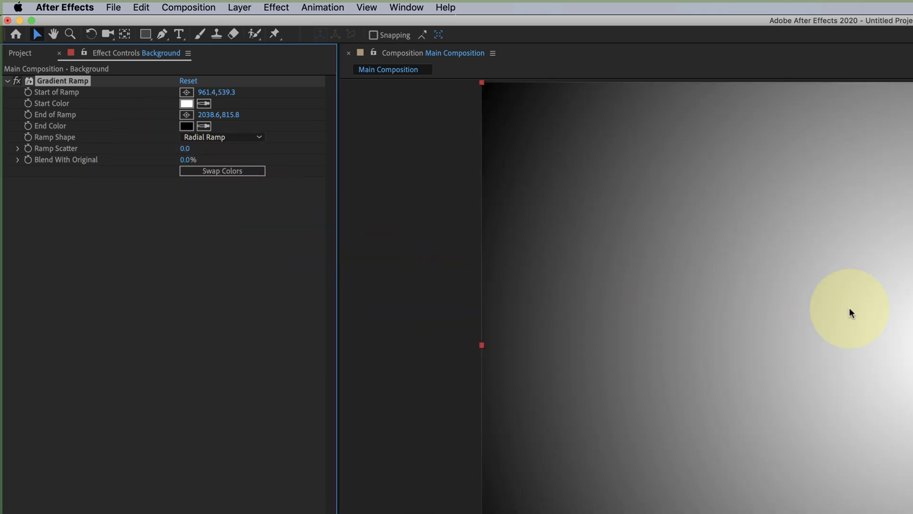
left_click_drag(852, 313, 810, 314)
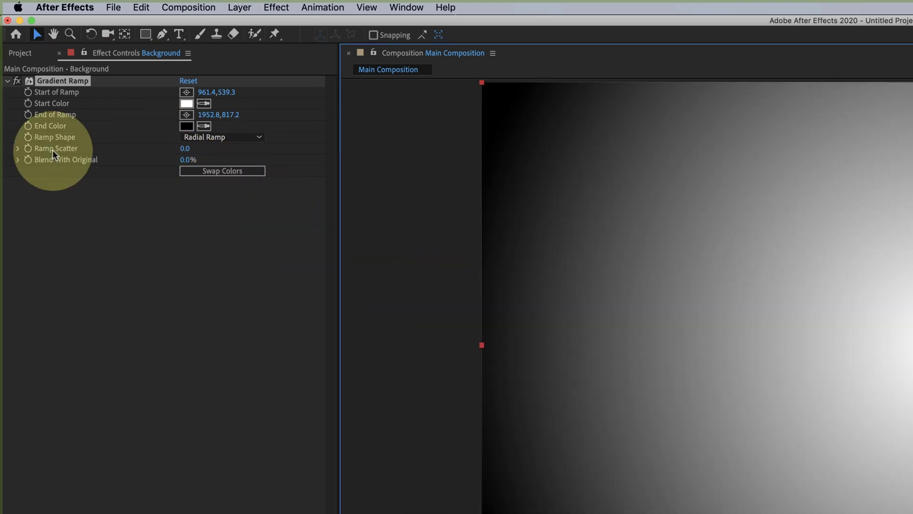
left_click_drag(185, 148, 912, 226)
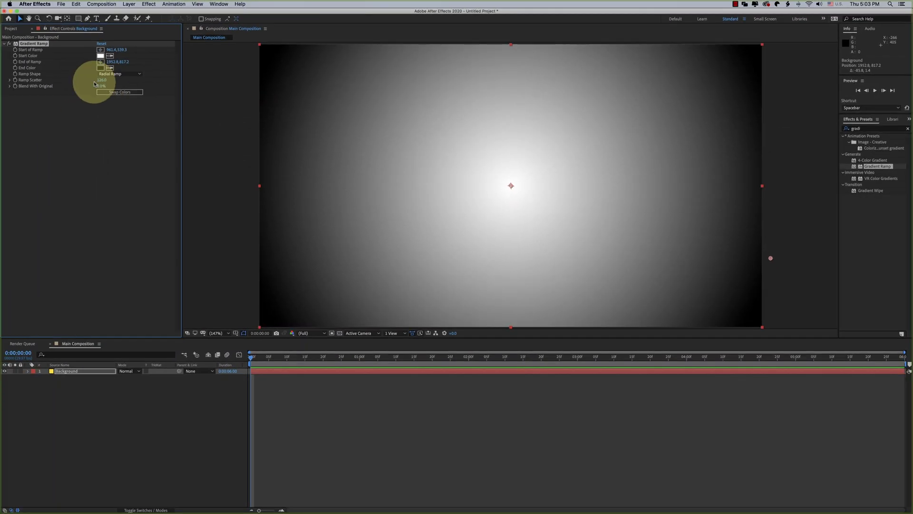
left_click_drag(99, 80, 101, 80)
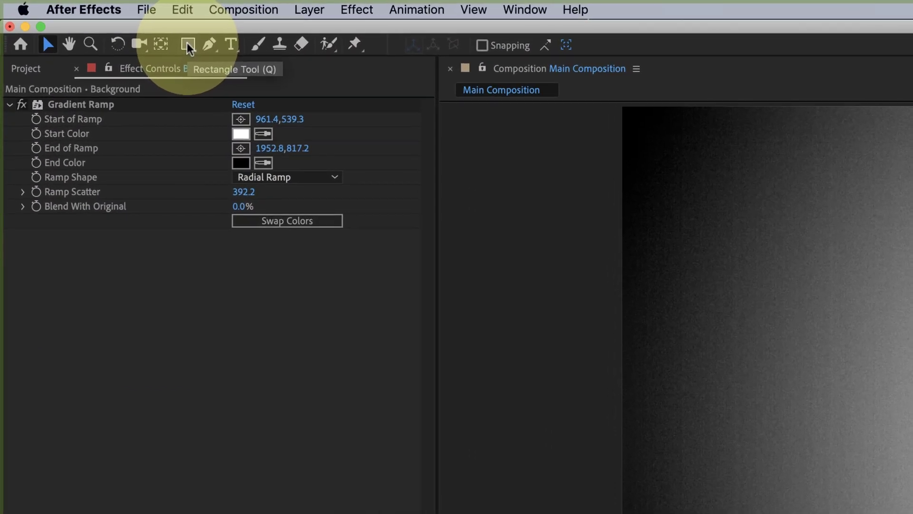
- With the Rectangle tool active, set Fill Options to Linear Gradient
left_click(103, 25)
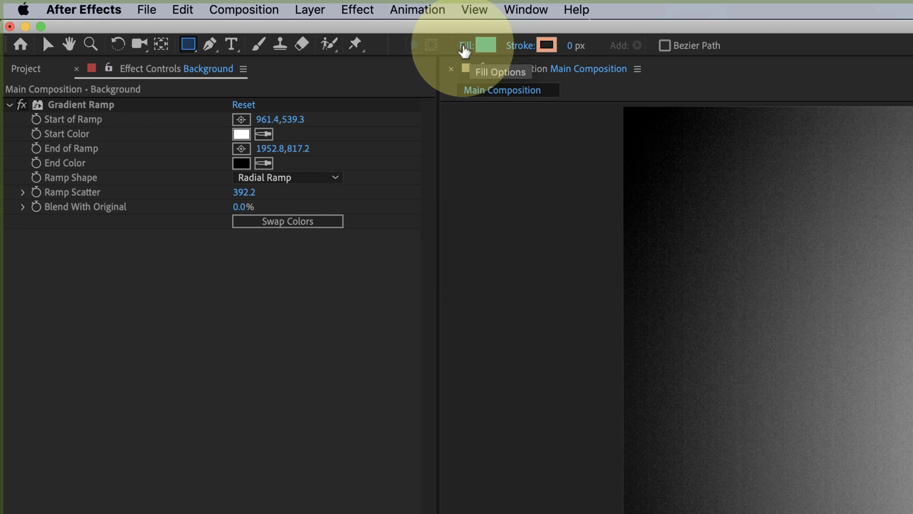
left_click(465, 50)
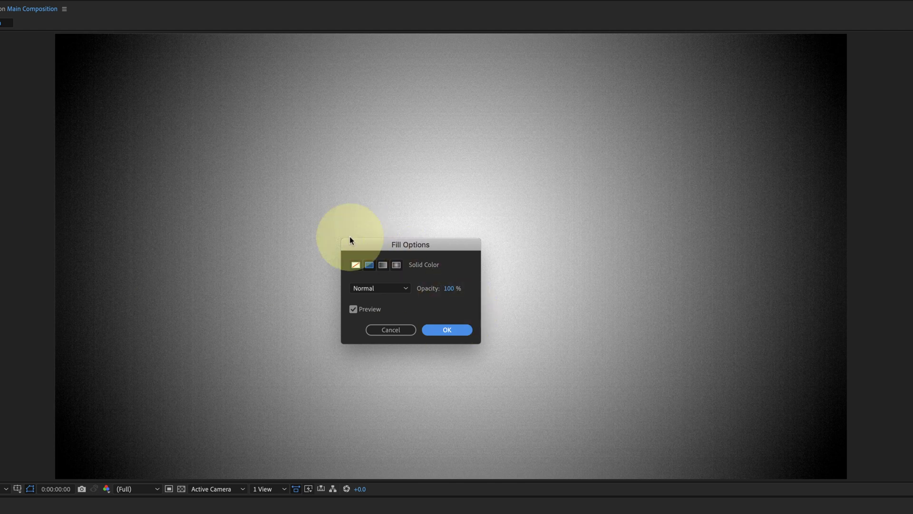
left_click(383, 266)
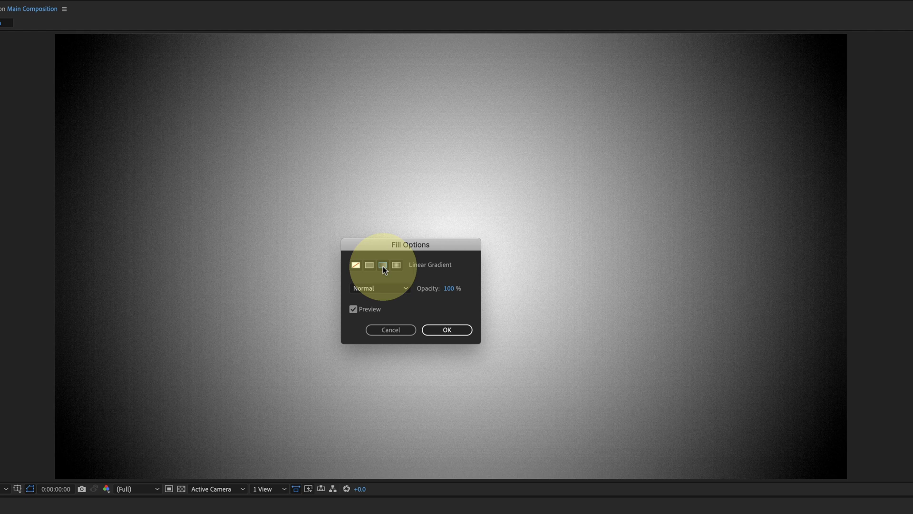
left_click(456, 331)
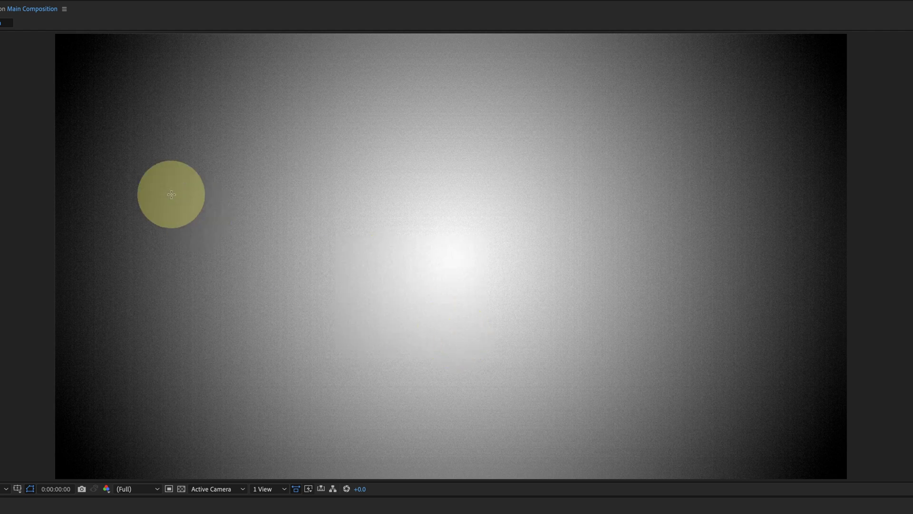
- Draw a large rectangle across the composition and cycle its fill to Radial Gradient
left_click_drag(244, 165, 710, 398)
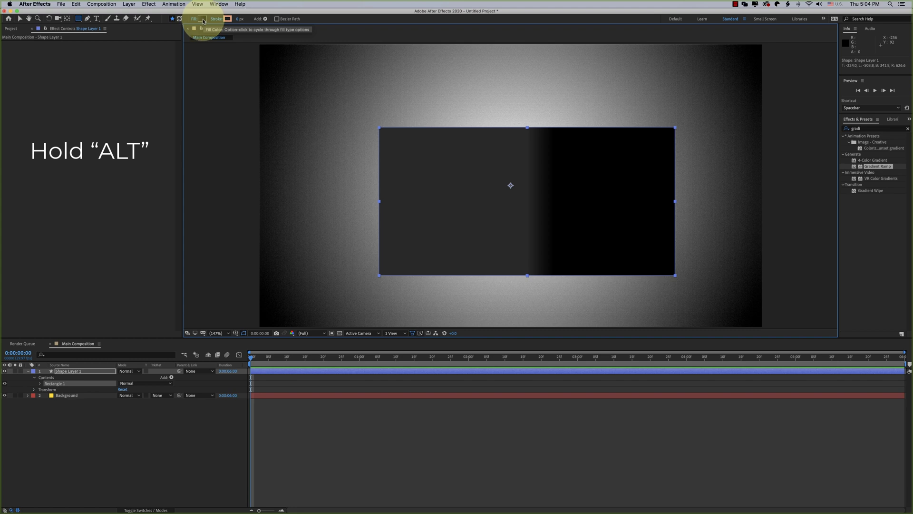
left_click(202, 19, "alt")
left_click(202, 19, "alt")
left_click(202, 19, "alt")
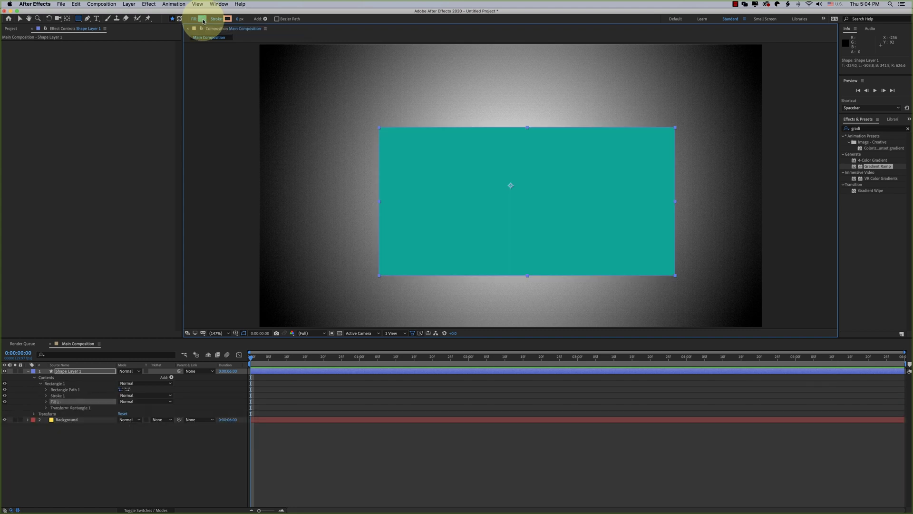
left_click(202, 20, "alt")
left_click(202, 20, "alt")
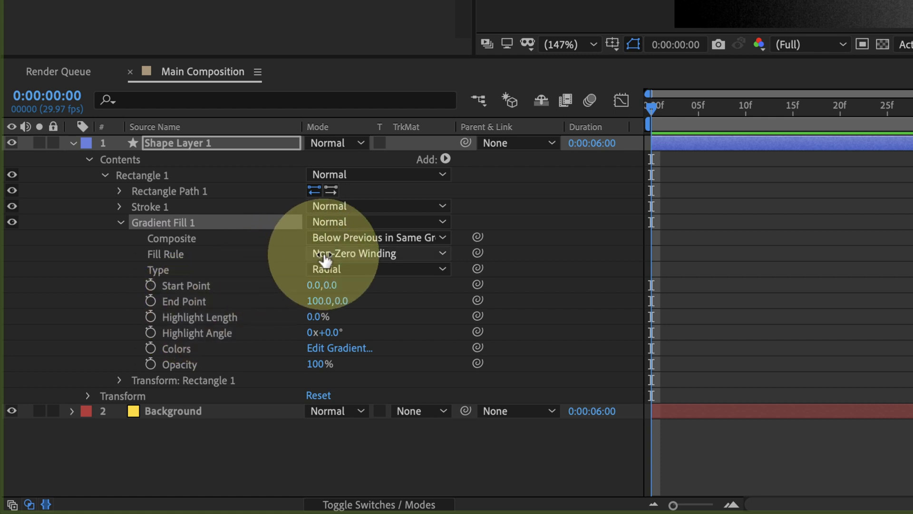
- Change Gradient Fill 1 type to Linear and open its Gradient Editor
left_click(343, 266)
left_click(366, 271)
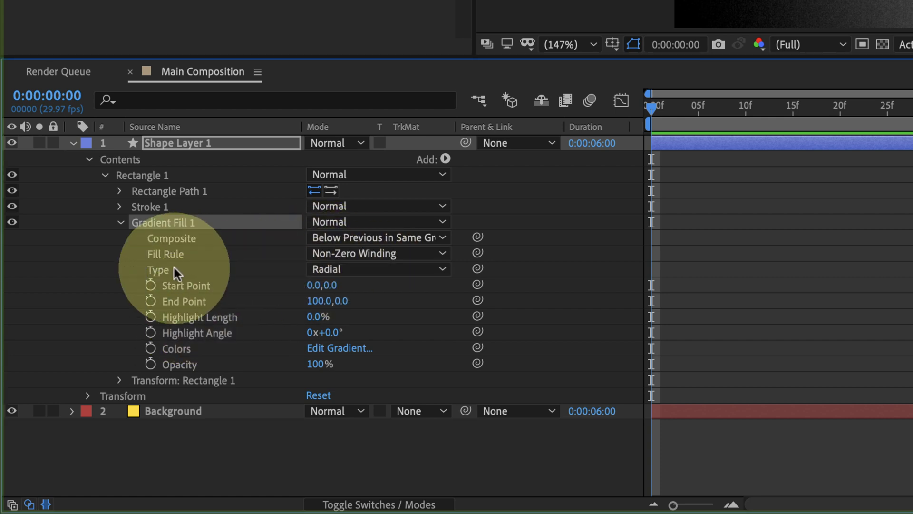
left_click(339, 268)
left_click(354, 289)
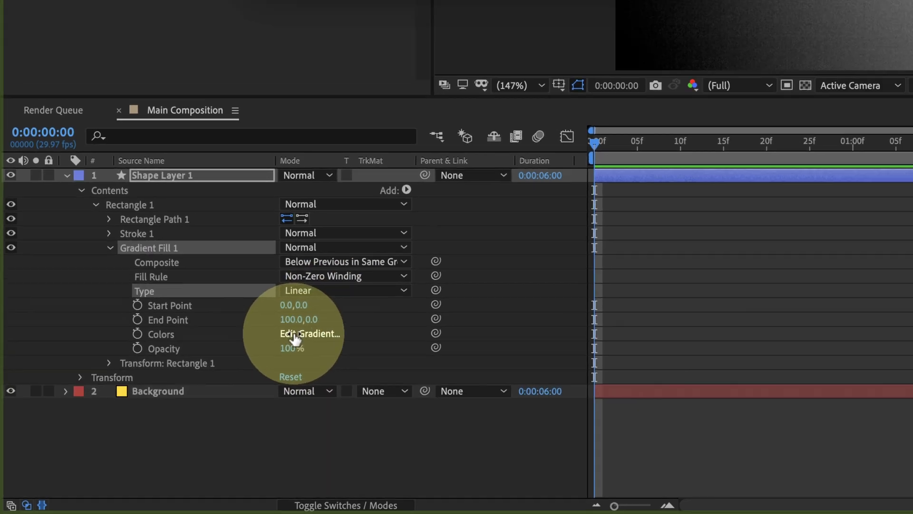
left_click(316, 317)
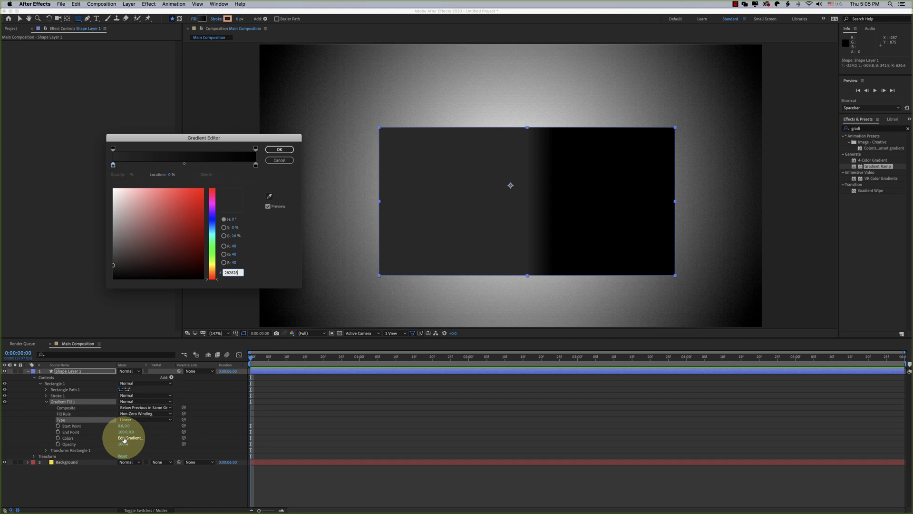
- Set the gradient's left colour stop to white (FFFFFF)
left_click(256, 148)
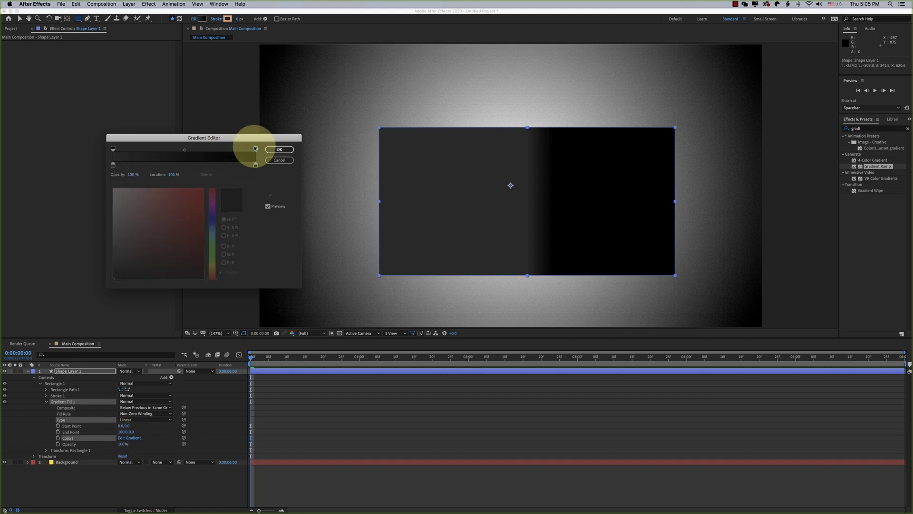
left_click(113, 165)
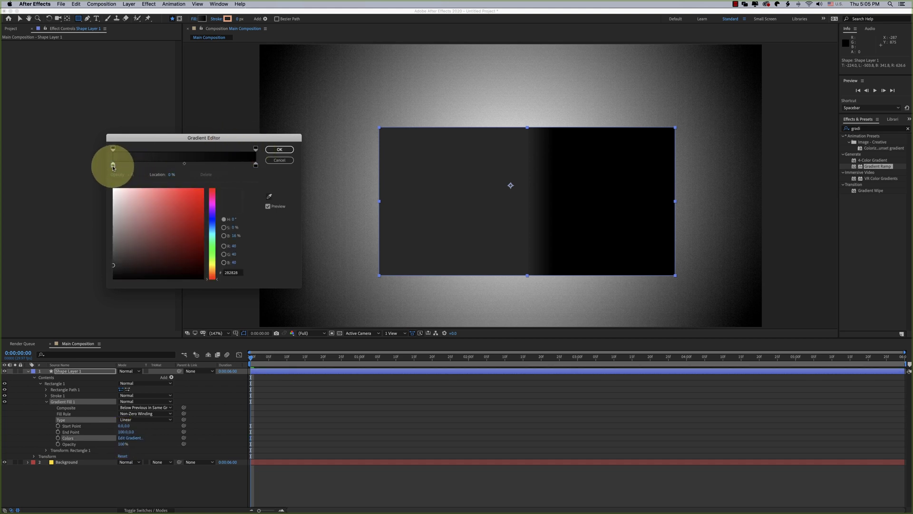
left_click_drag(114, 193, 86, 170)
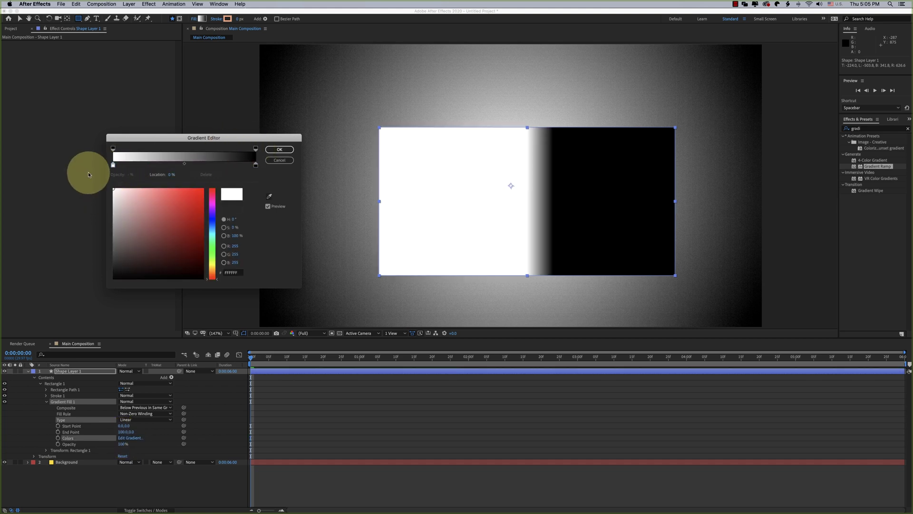
- Set the right opacity stop to 0% and drag the opacity midpoint toward the right
left_click(255, 165)
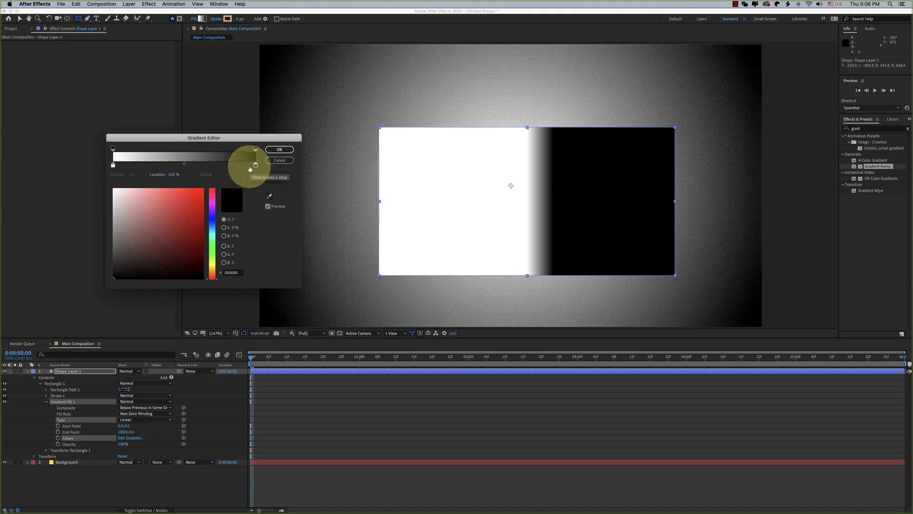
left_click(256, 149)
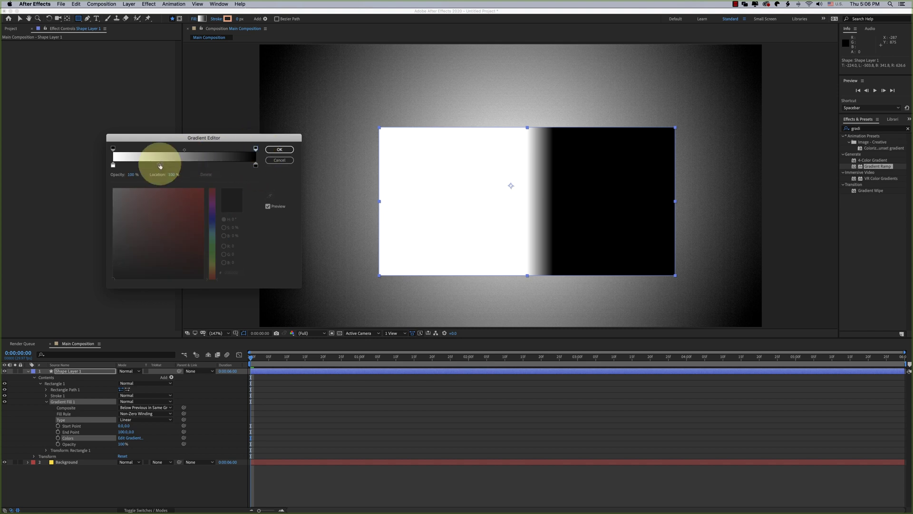
left_click_drag(134, 176, 62, 173)
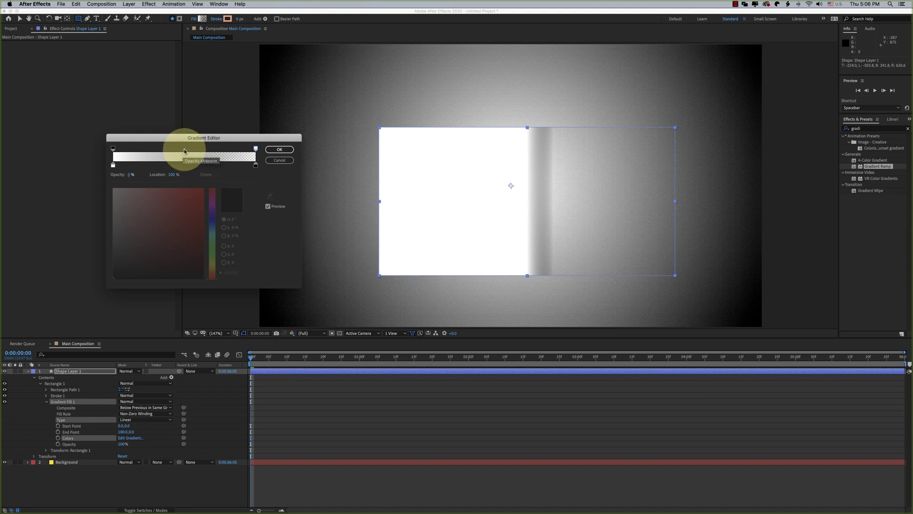
left_click_drag(185, 151, 158, 151)
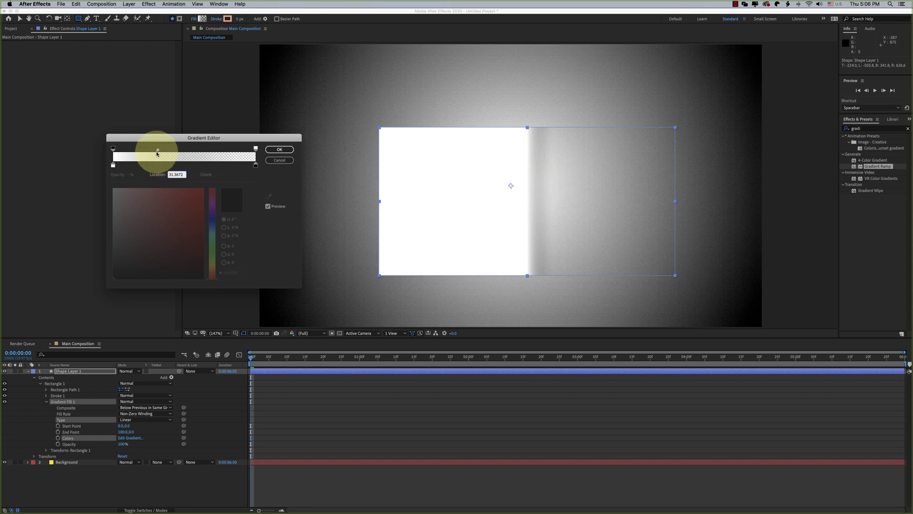
left_click_drag(158, 149, 241, 153)
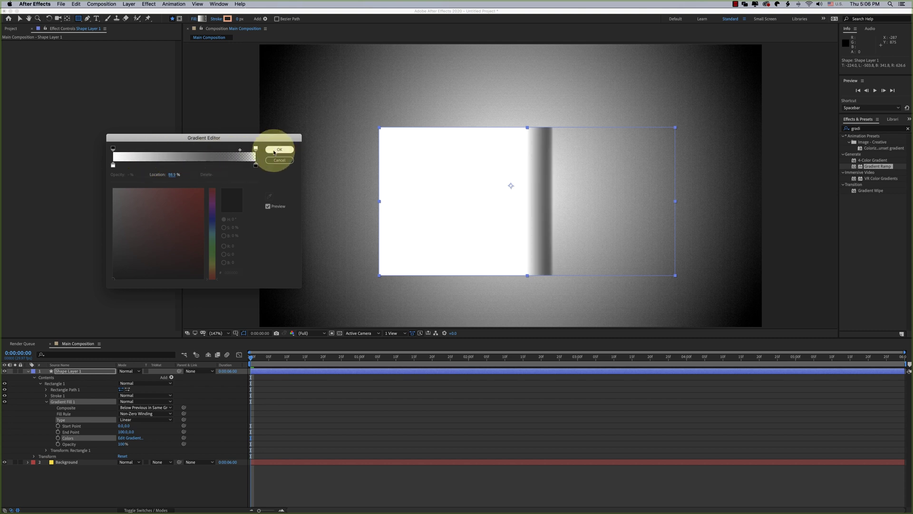
- Close the Gradient Editor, delete the gradient rectangle layer, and set Fill Options to Solid Color
left_click(279, 150)
left_click(281, 397)
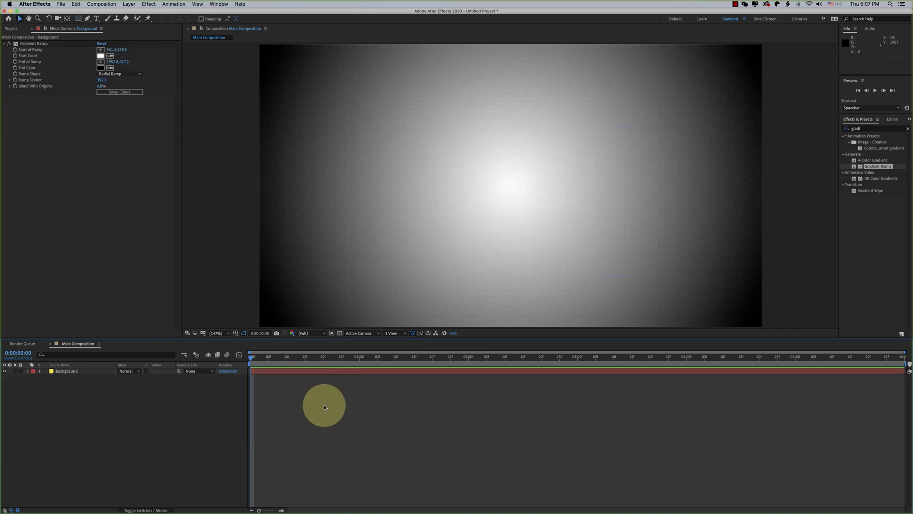
left_click(79, 19)
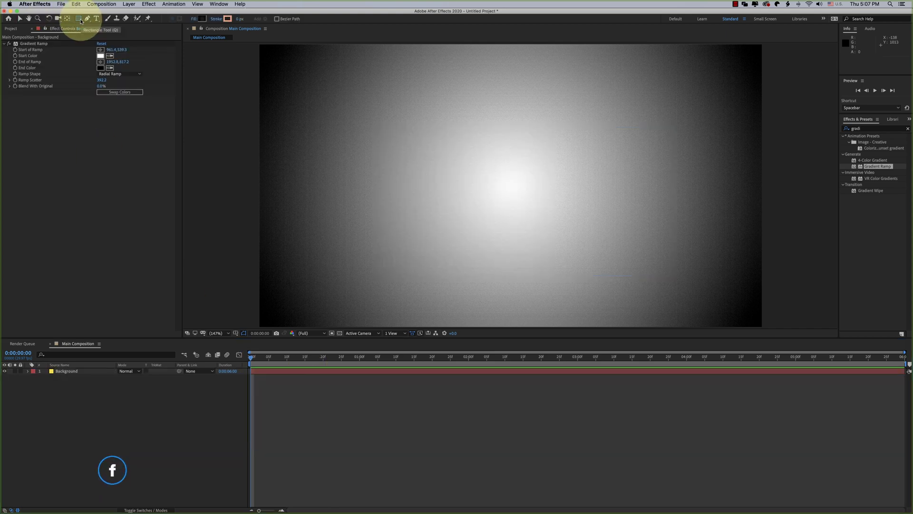
left_click(80, 21)
left_click(192, 19)
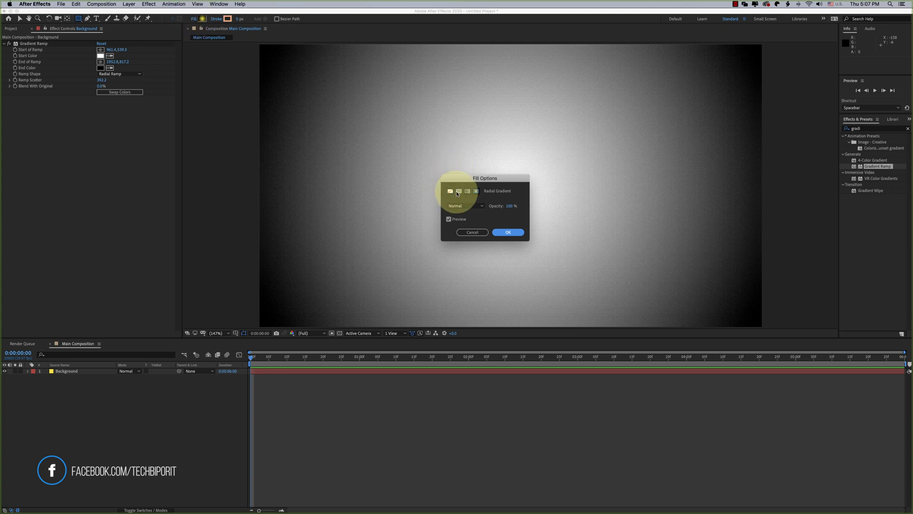
left_click(508, 232)
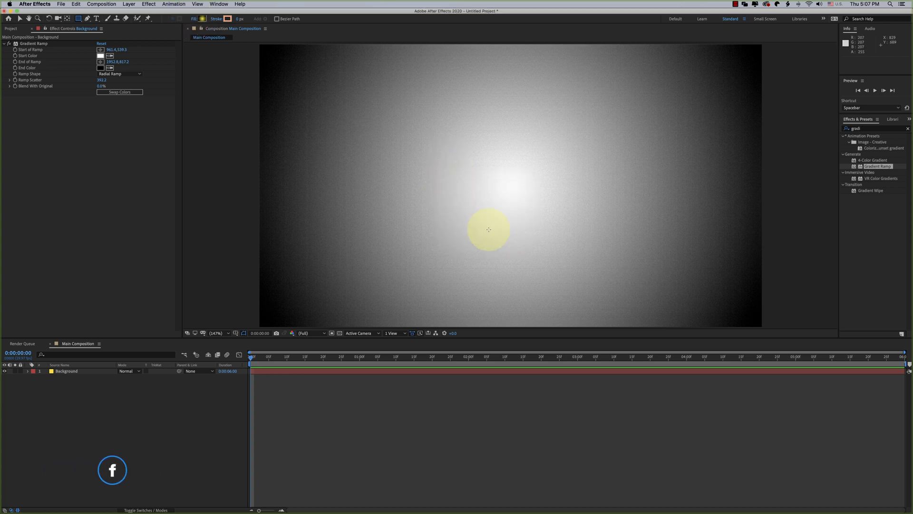
- Pick a cyan fill colour and draw a small square just left of centre
left_click(202, 19)
mouse_move(417, 306)
left_mouse_down()
mouse_move(417, 322)
mouse_move(415, 306)
left_mouse_up()
left_click(473, 259)
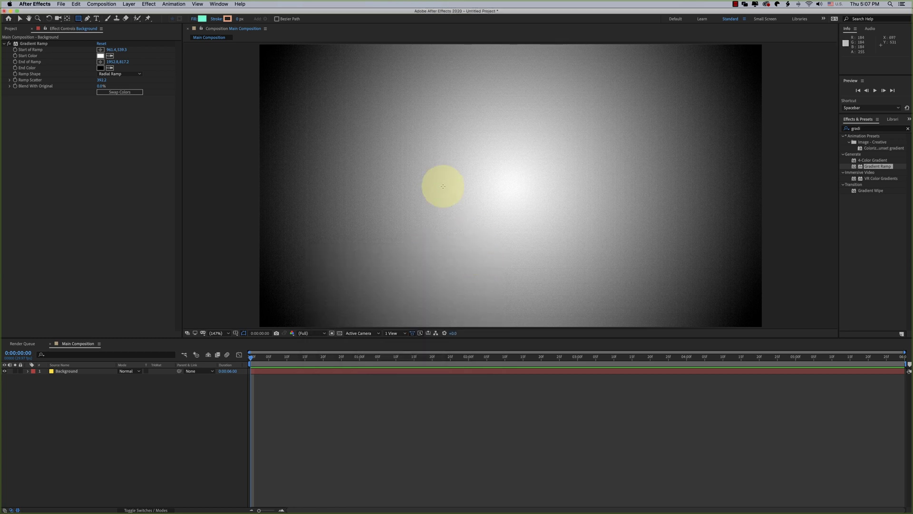
mouse_move(394, 179)
left_mouse_down()
mouse_move(436, 220)
mouse_move(432, 233)
mouse_move(434, 219)
left_mouse_up()
key("v")
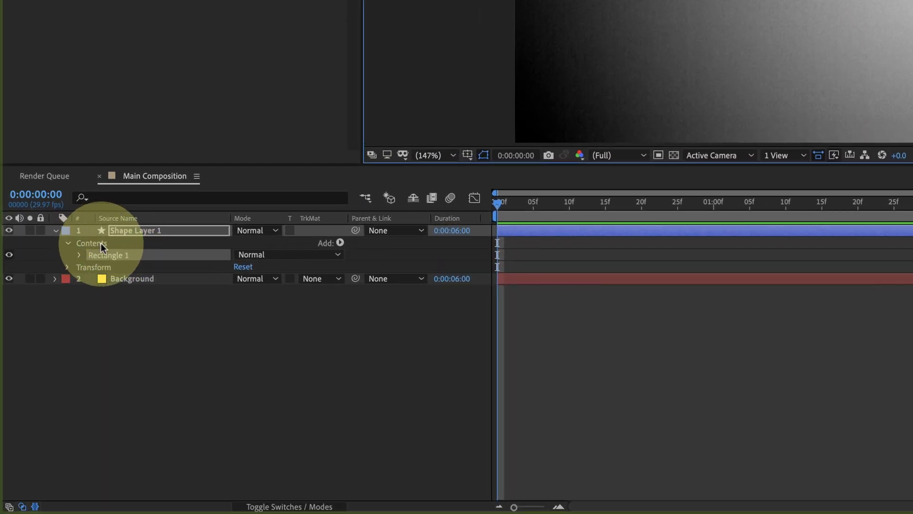
- Draw Rectangle 2, a larger cyan square up and right of centre, in Shape Layer 1
left_click(78, 256)
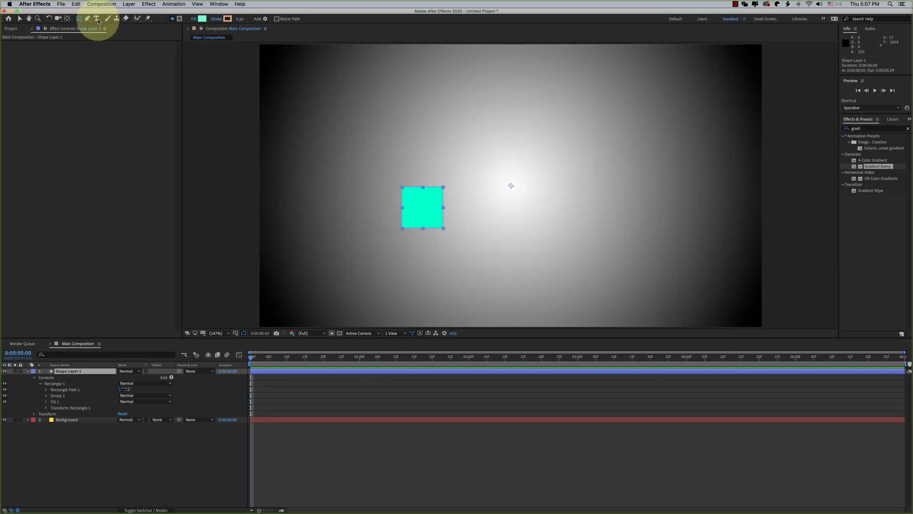
left_click(79, 19)
left_click_drag(554, 154, 604, 201)
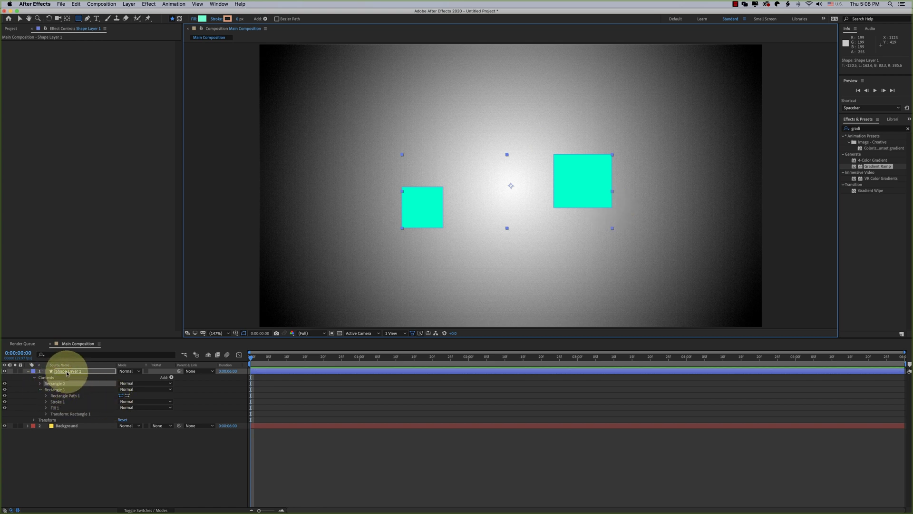
left_click(67, 372)
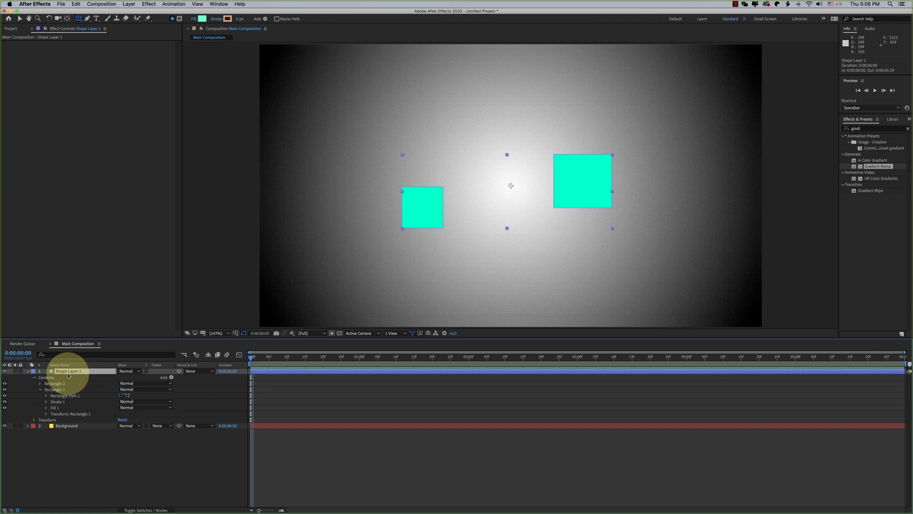
- Delete Shape Layer 1, undo it, and expand Contents to show Rectangle 1 and Rectangle 2
key("Delete")
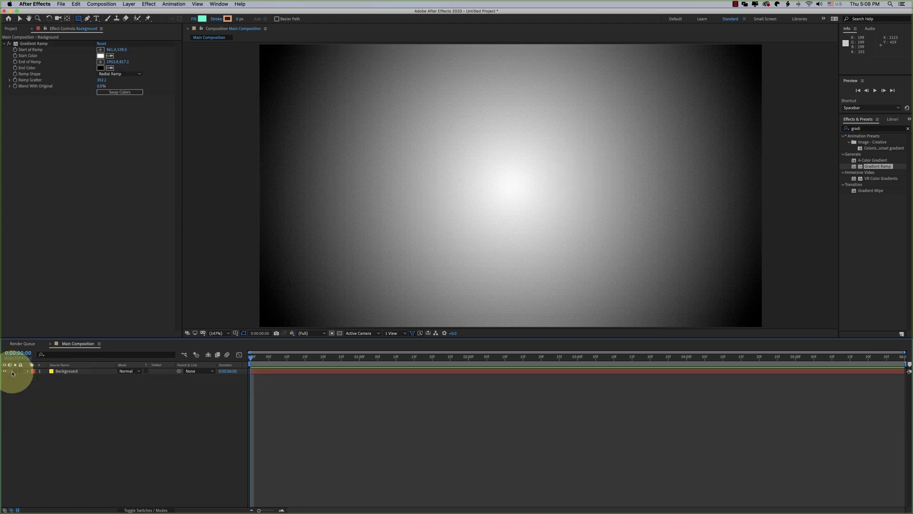
key("super+z")
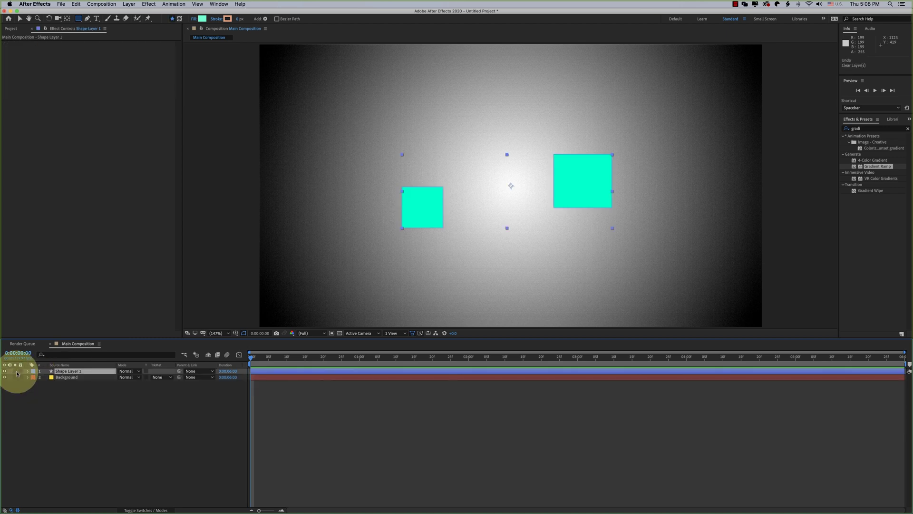
left_click(26, 372)
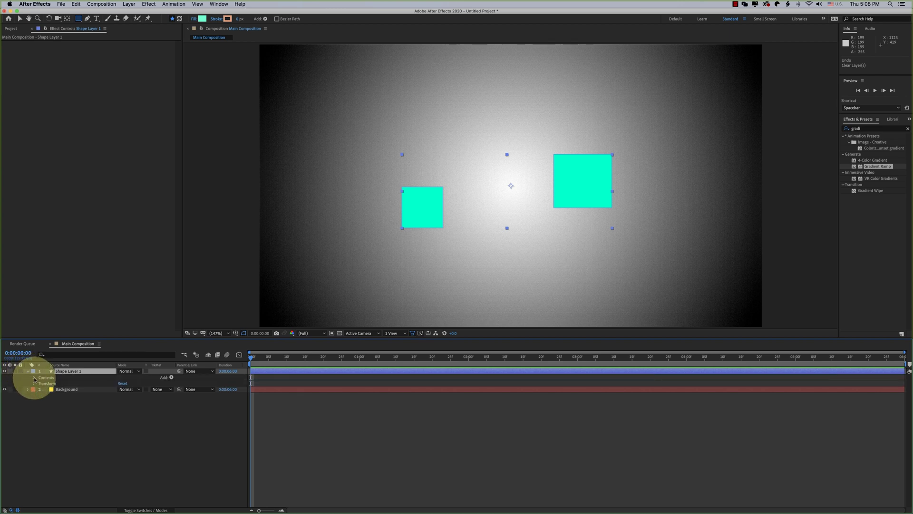
left_click(34, 378)
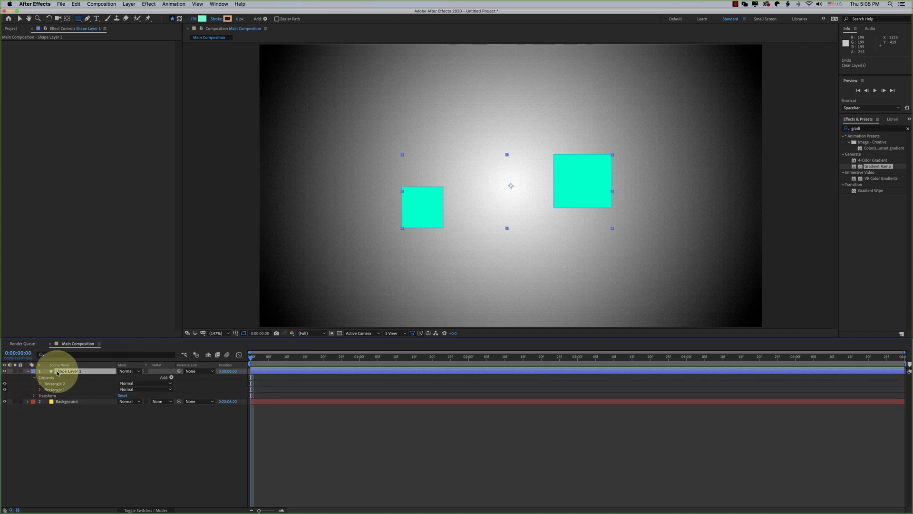
- Draw a test cyan rectangle as a separate layer, then delete it
left_click(85, 434)
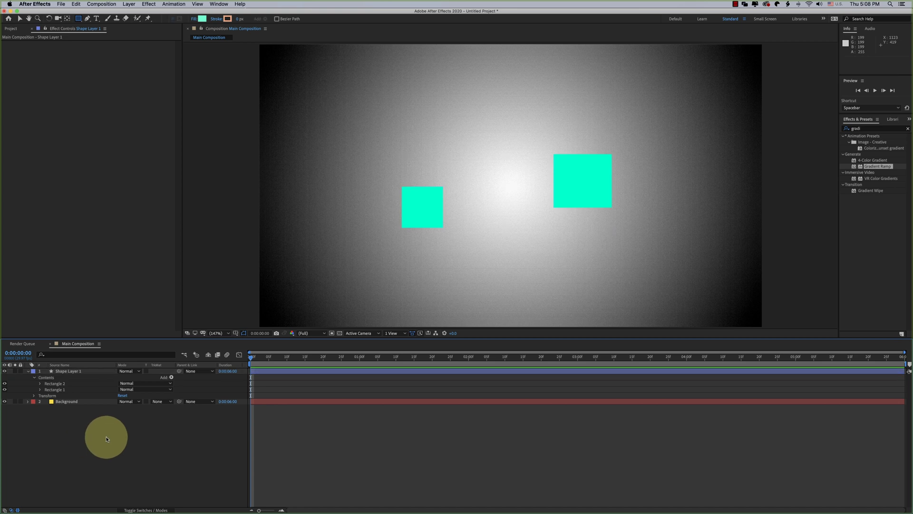
left_click_drag(79, 442, 174, 463)
left_click_drag(350, 106, 423, 130)
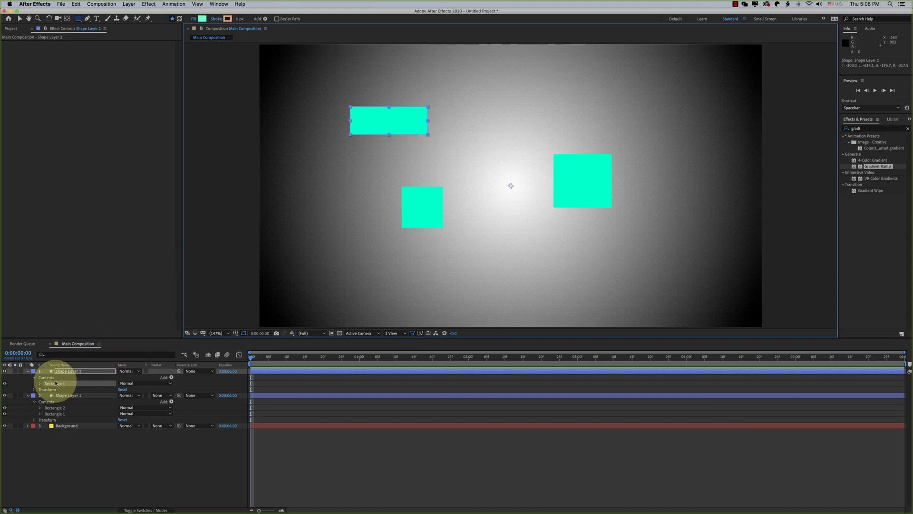
key("Delete")
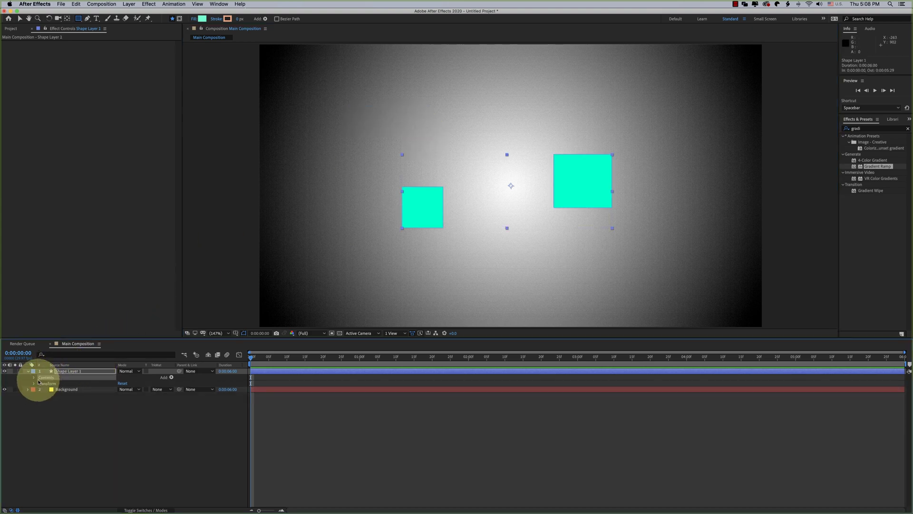
- Expand Shape Layer 1's Transform and scrub Position X, then undo to keep 960,540
left_click(34, 378)
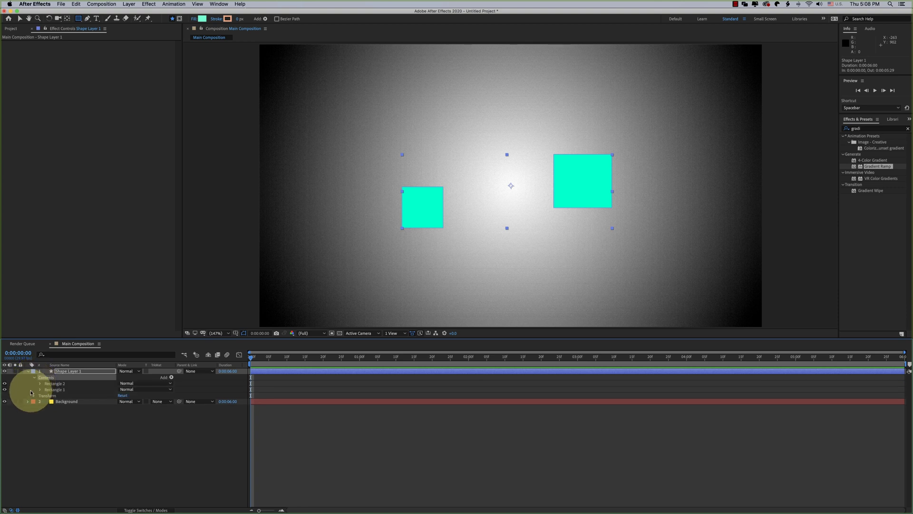
left_click(33, 396)
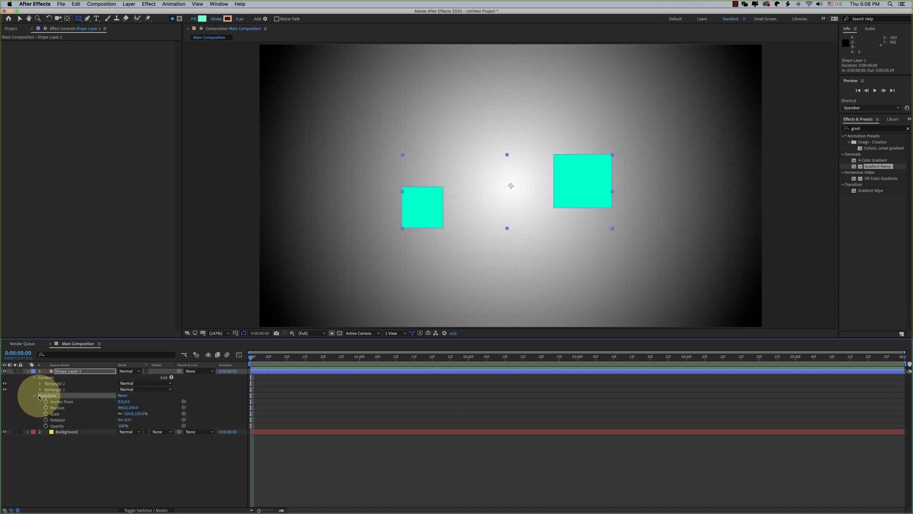
left_click(61, 372)
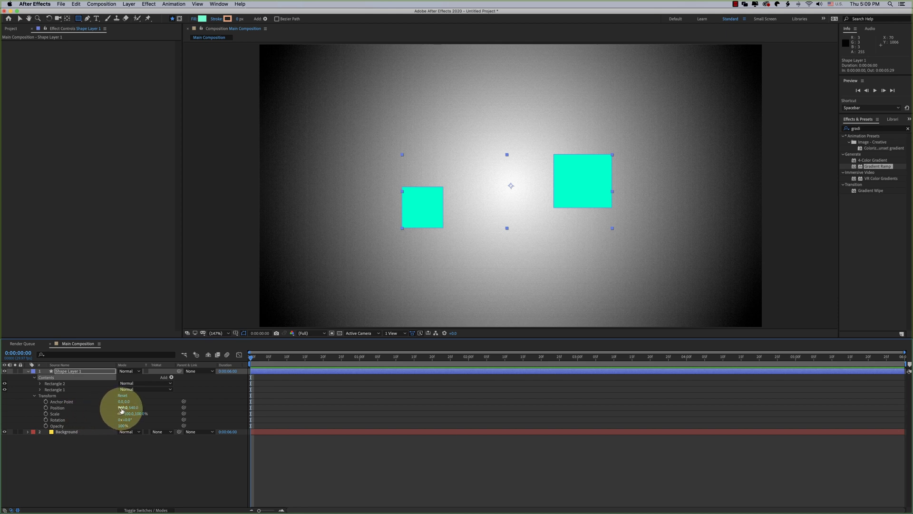
left_click_drag(121, 407, 211, 421)
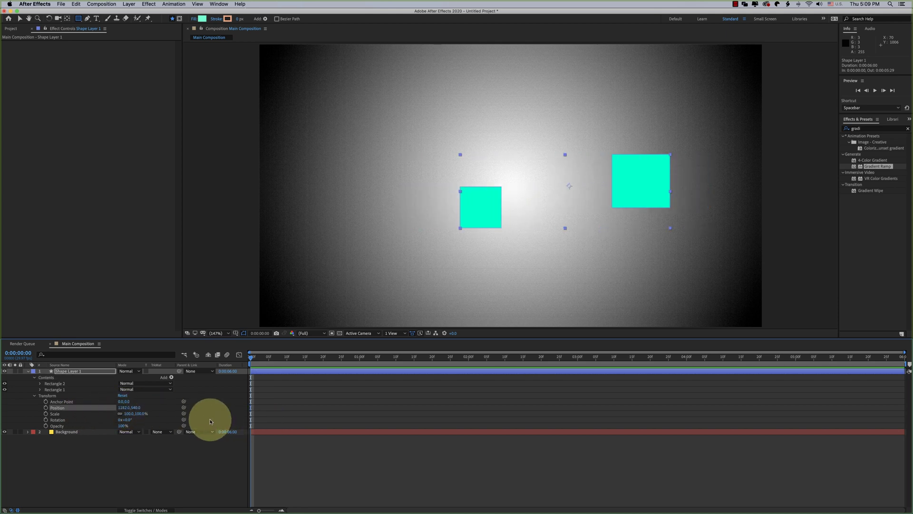
key("super+z")
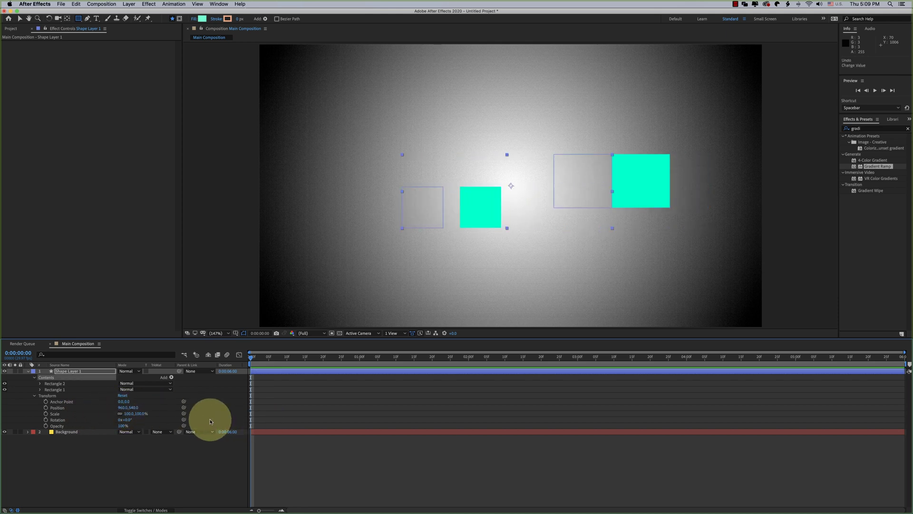
left_click(30, 397)
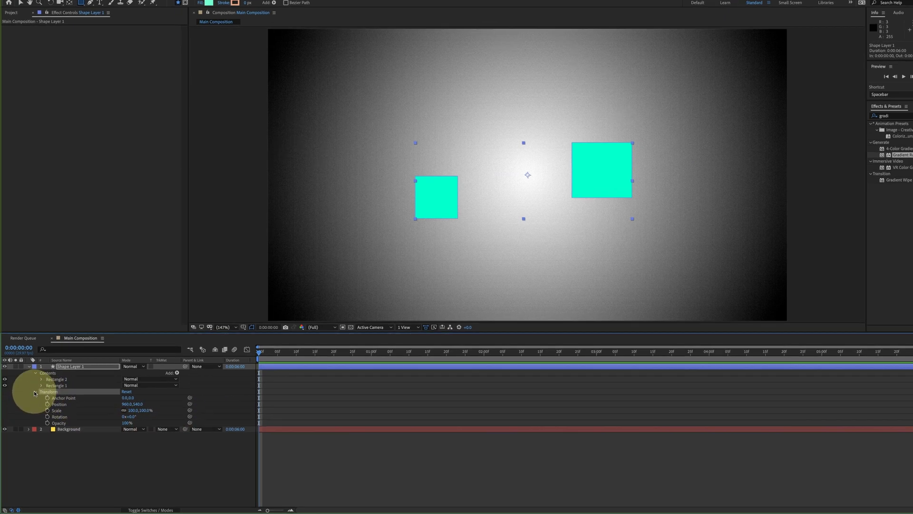
- Expand Rectangle 1 and Rectangle 2 Transform groups and maximize the Timeline panel
left_click(34, 396)
left_click(40, 389)
left_click(57, 414)
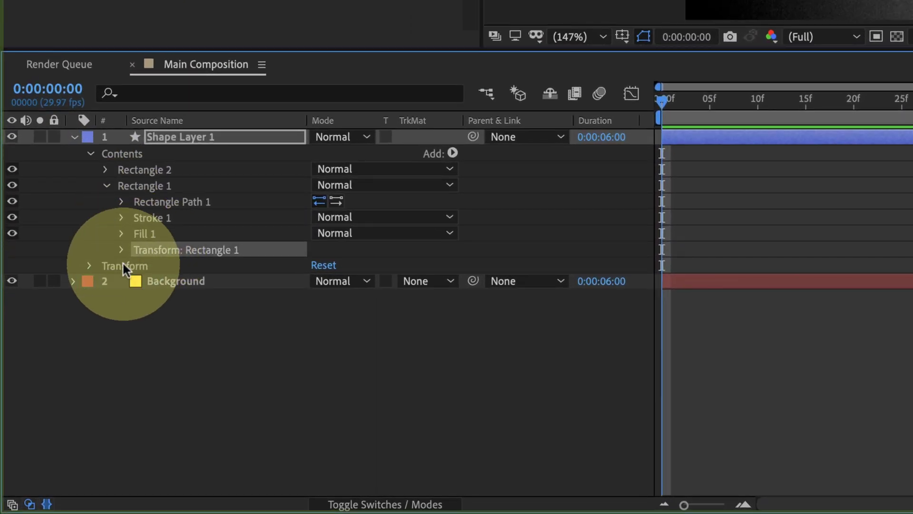
left_click(120, 249)
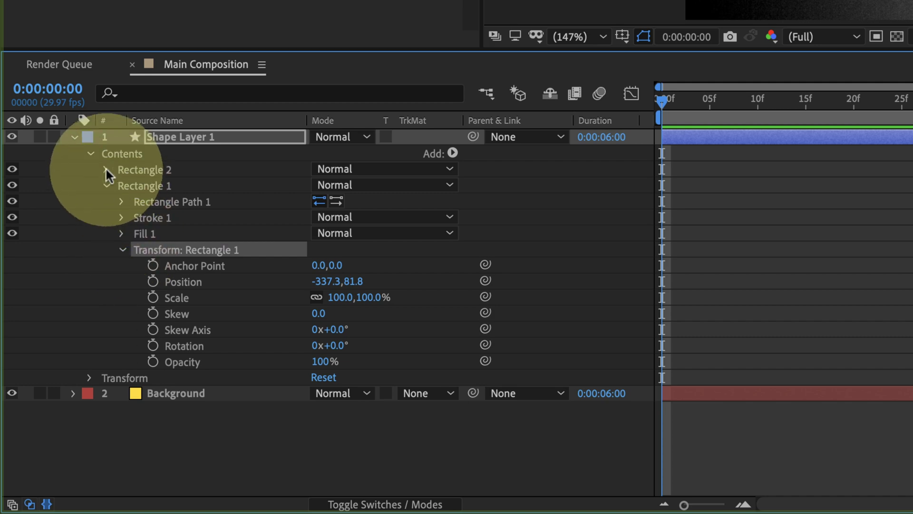
left_click(107, 169)
left_click(123, 233)
key("grave")
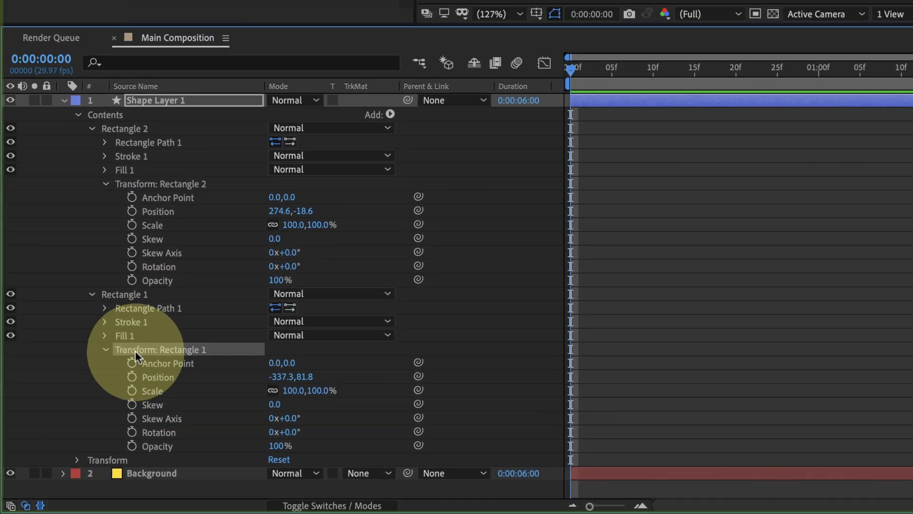
- Drag the small Rectangle 1 square into the upper-left of the composition with the Selection tool
left_click_drag(279, 377, 126, 378)
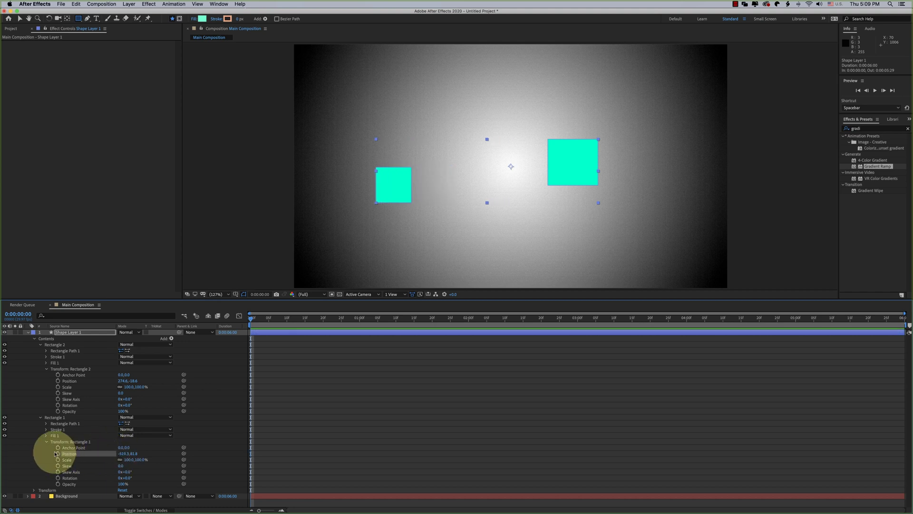
key("super+z")
key("v")
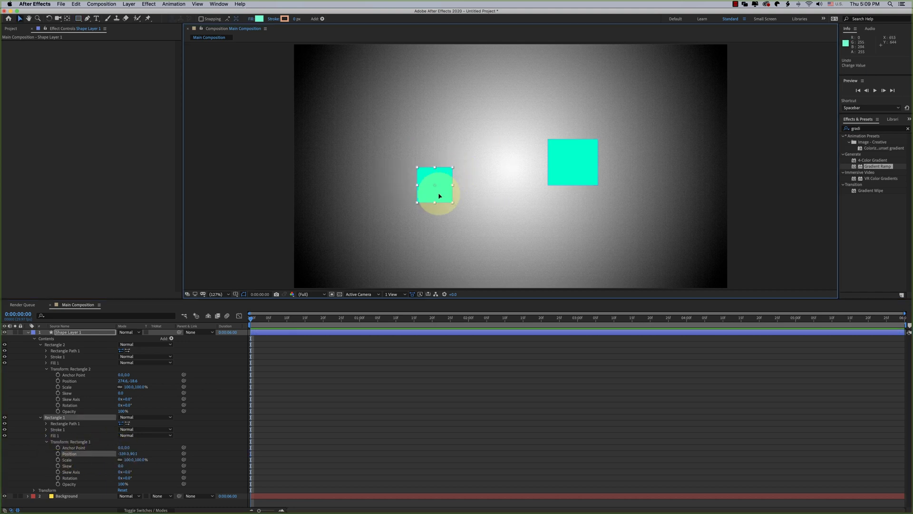
left_click_drag(435, 192, 416, 190)
left_click_drag(375, 161, 360, 110)
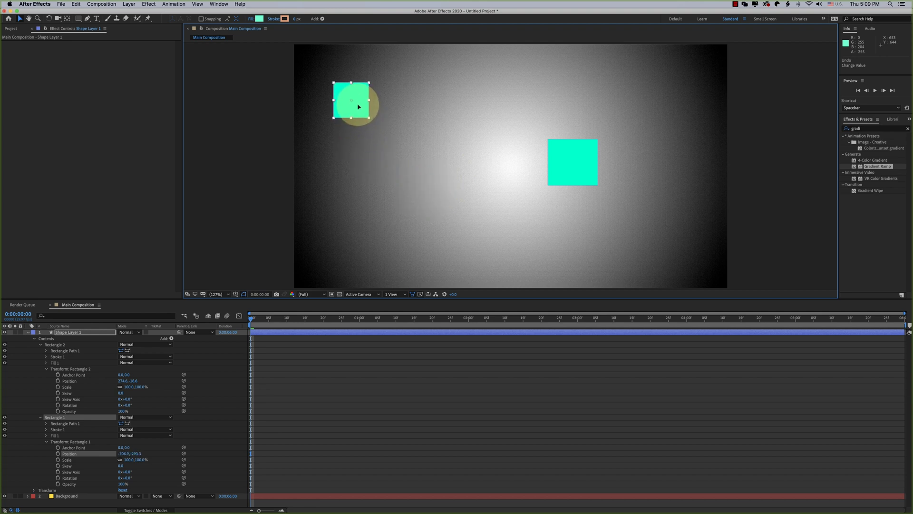
- Keyframe Rectangle 1's Position from upper-left to lower-centre at 0:00:01:05, then preview
left_click(58, 454)
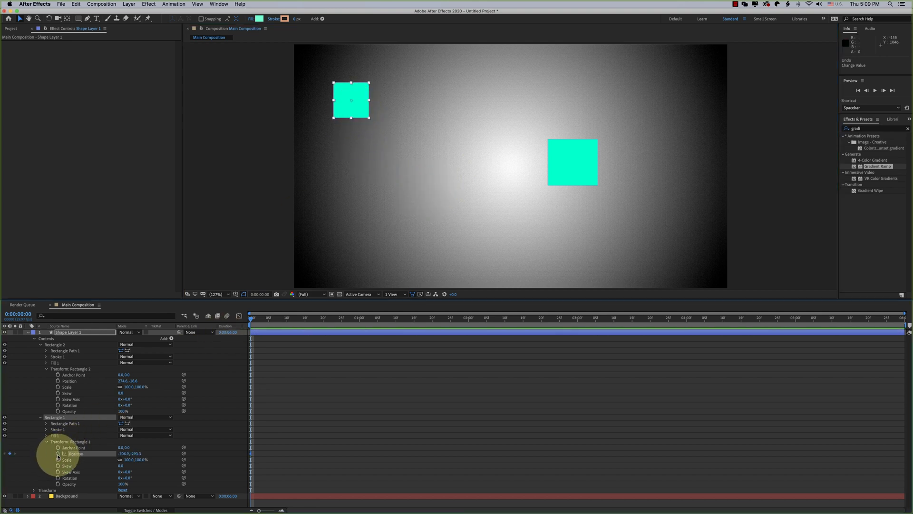
left_click_drag(251, 318, 378, 317)
left_click_drag(363, 106, 532, 256)
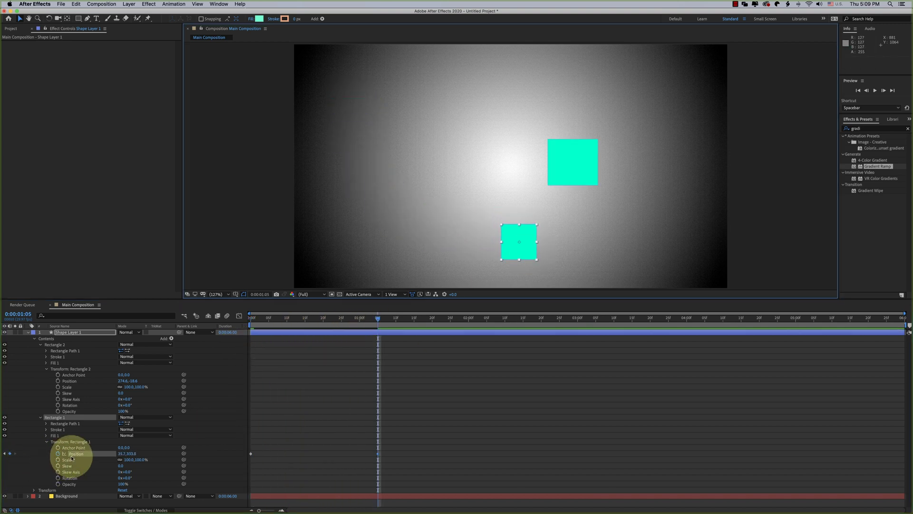
left_click(250, 318)
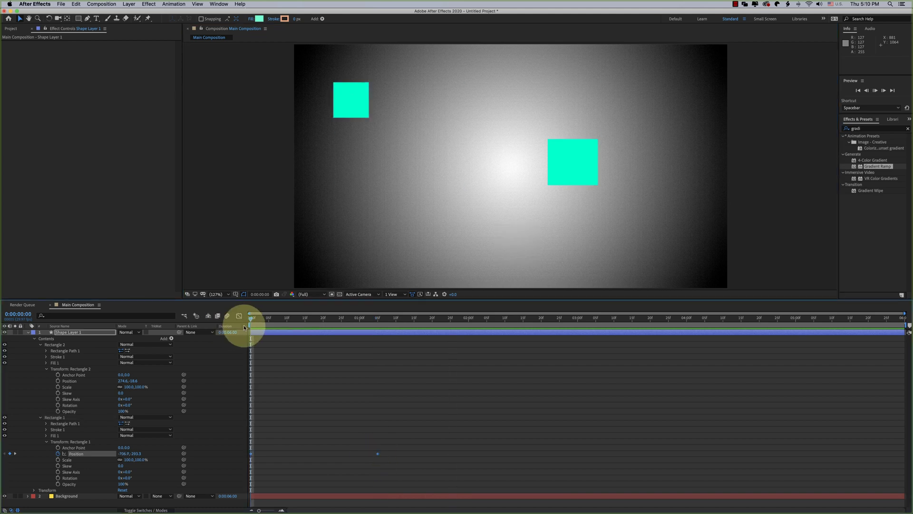
key("space")
left_click(78, 369)
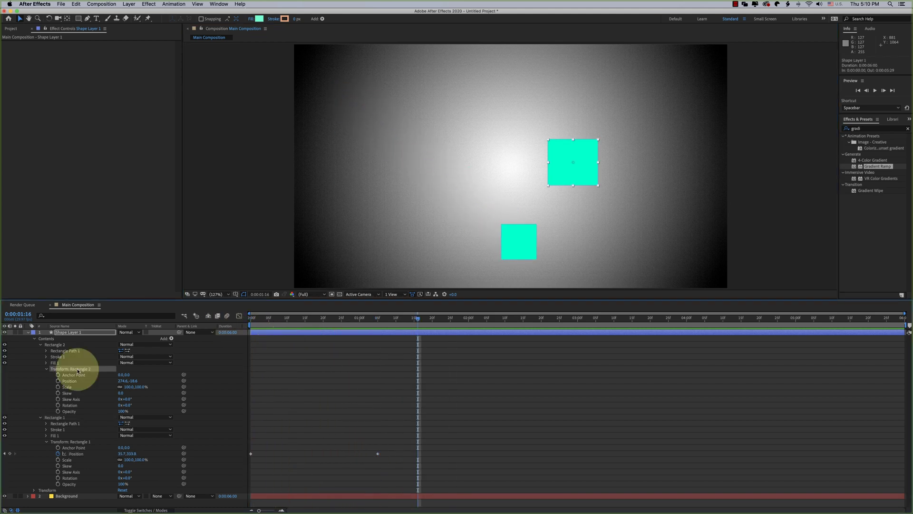
- Keyframe Rectangle 2's Scale from 0% to 105% at 0:00:02:01, settling at 100% by 0:00:02:04
left_click(58, 387)
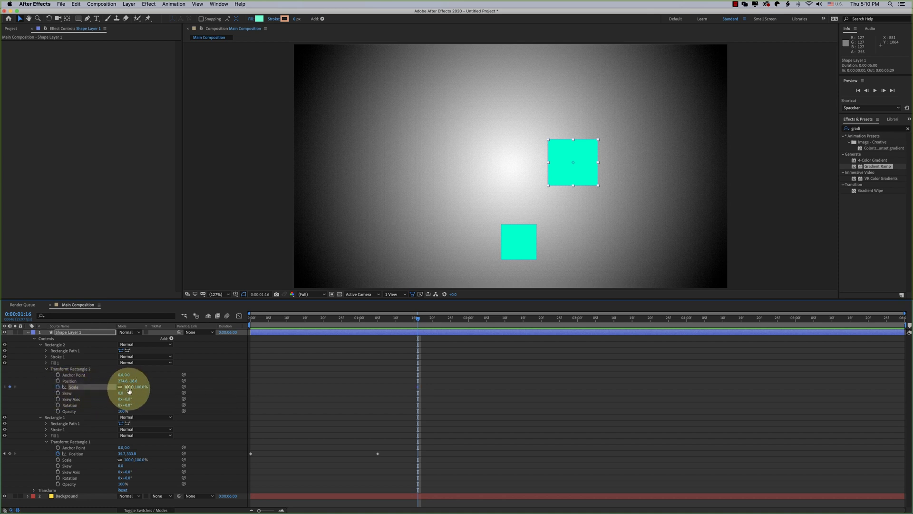
type("0")
key("Return")
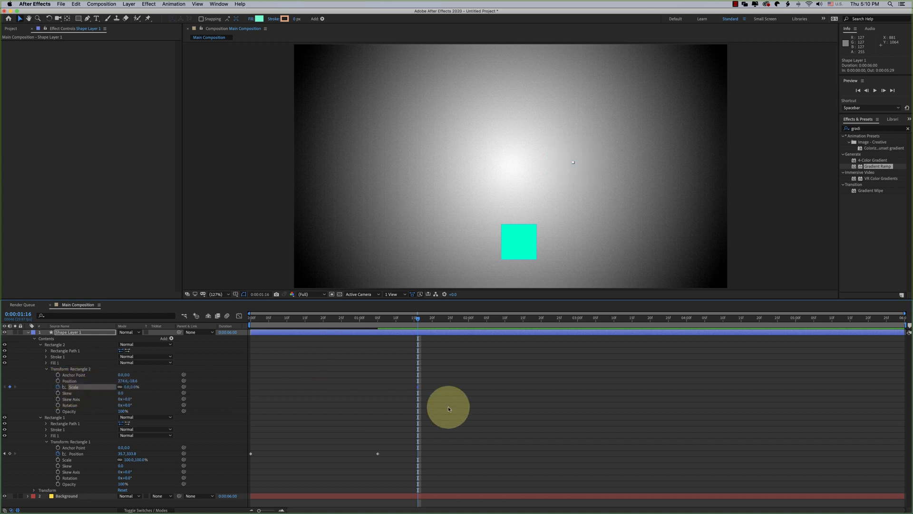
left_click(472, 319)
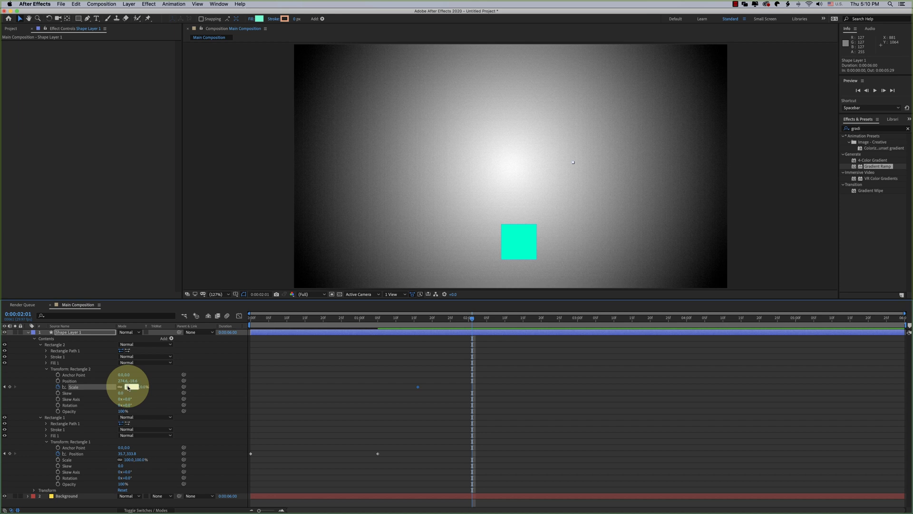
type("105")
left_click(142, 385)
left_click(263, 361)
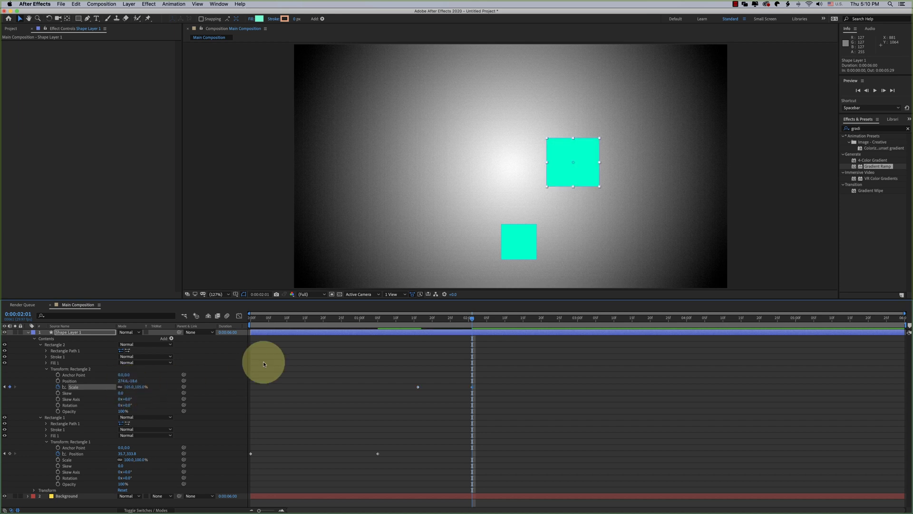
left_click(481, 321)
left_click_drag(481, 322, 483, 321)
left_click(131, 387)
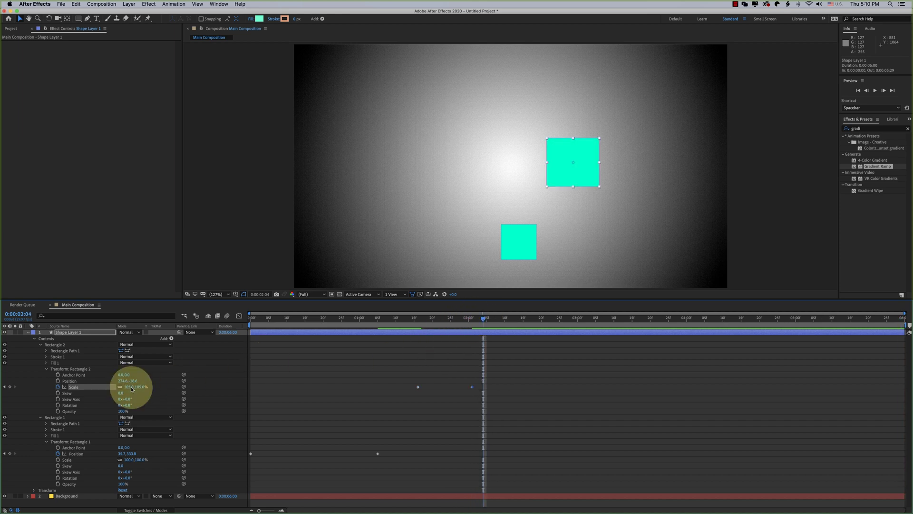
key("space")
- Retime the first Scale keyframe to 0:00:01:23 and preview the pop-in
left_click_drag(399, 322, 407, 323)
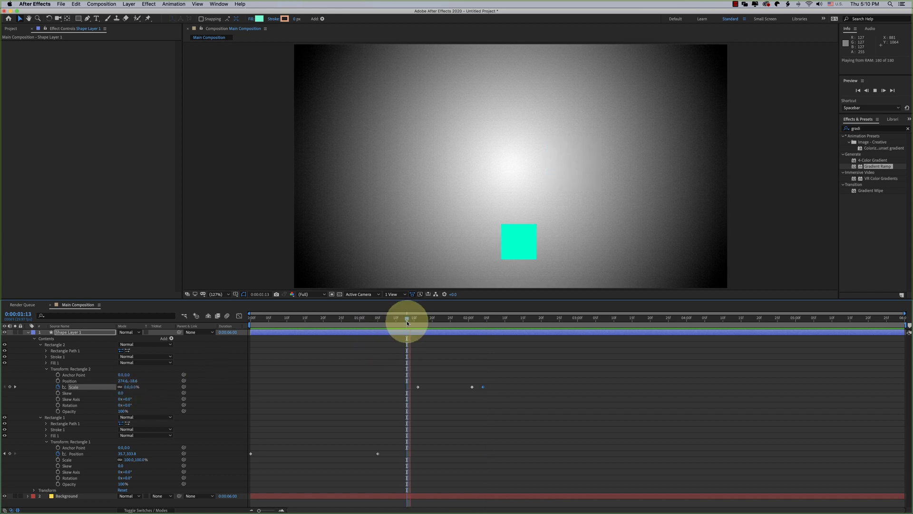
left_click(418, 387)
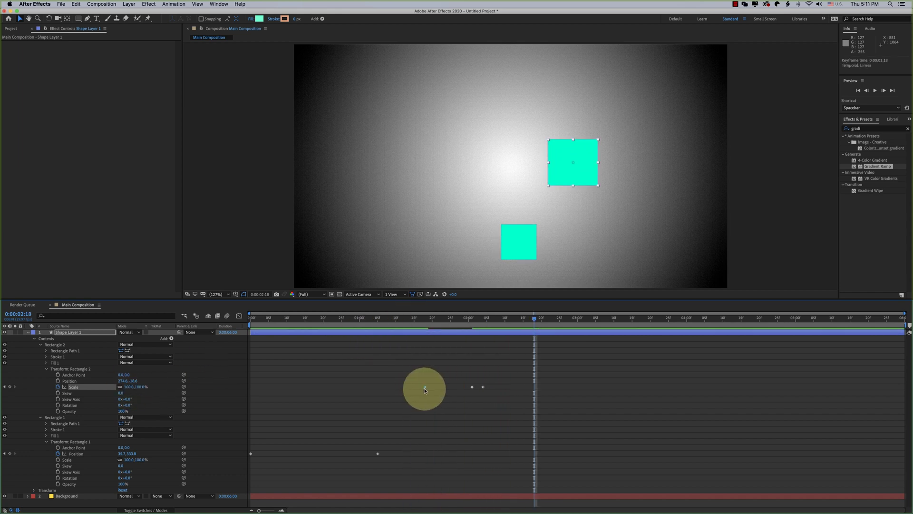
left_click_drag(425, 390, 443, 386)
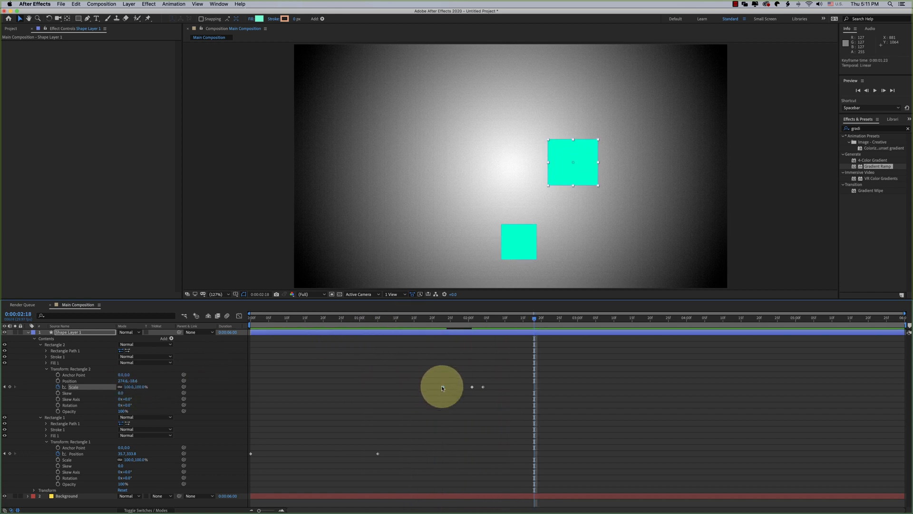
left_click(439, 320)
key("space")
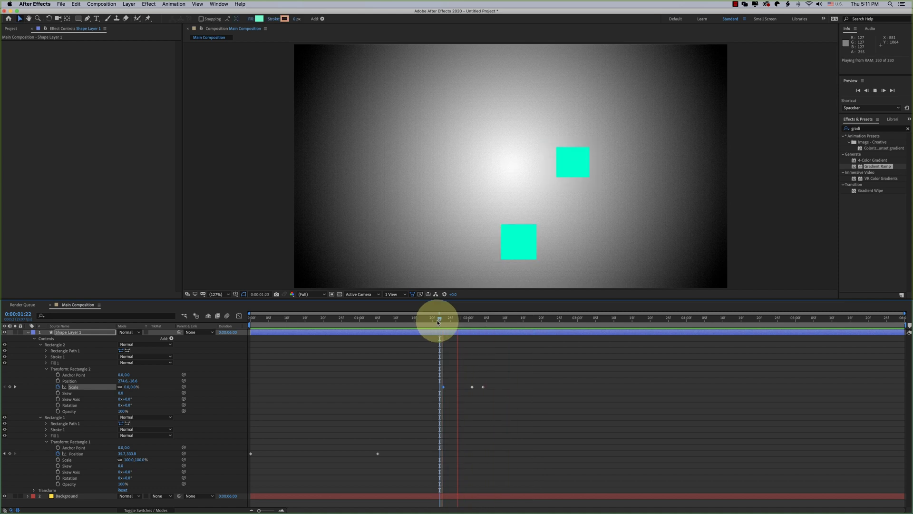
key("space")
- Add a Rectangle 1 Position keyframe moving the lower square further right
left_click(9, 453)
left_click(552, 318)
left_click_drag(518, 242, 672, 196)
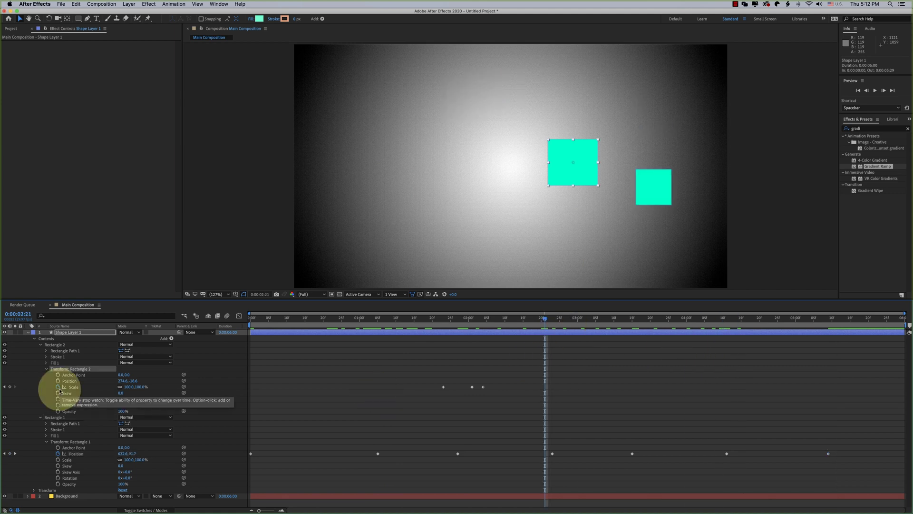
- Remove Rectangle 2's Scale keyframes and stretch it unevenly to about 368,50.8%, near the centre
left_click(59, 387)
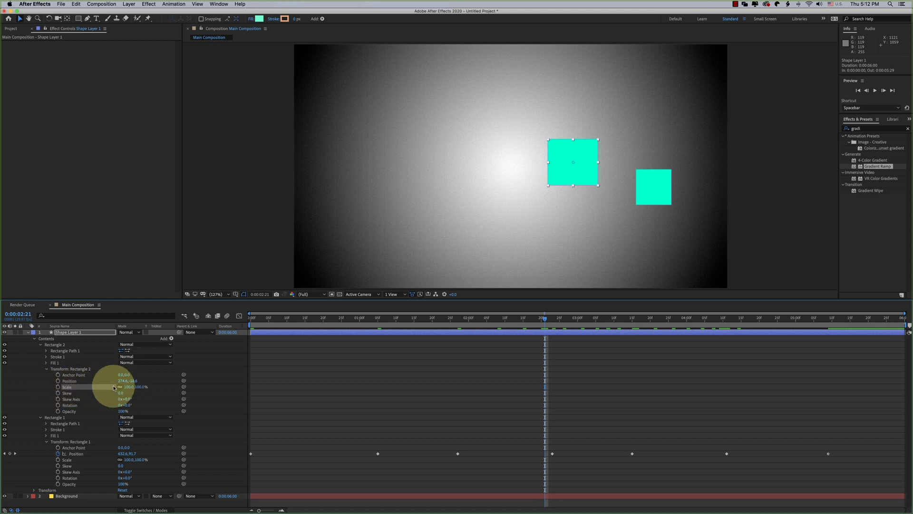
left_click_drag(131, 387, 146, 387)
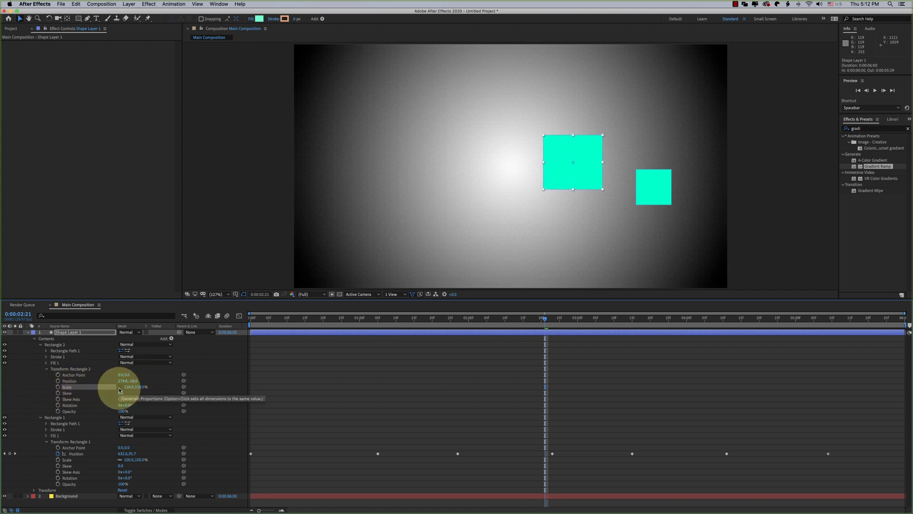
left_click(119, 390)
left_click_drag(127, 387, 193, 390)
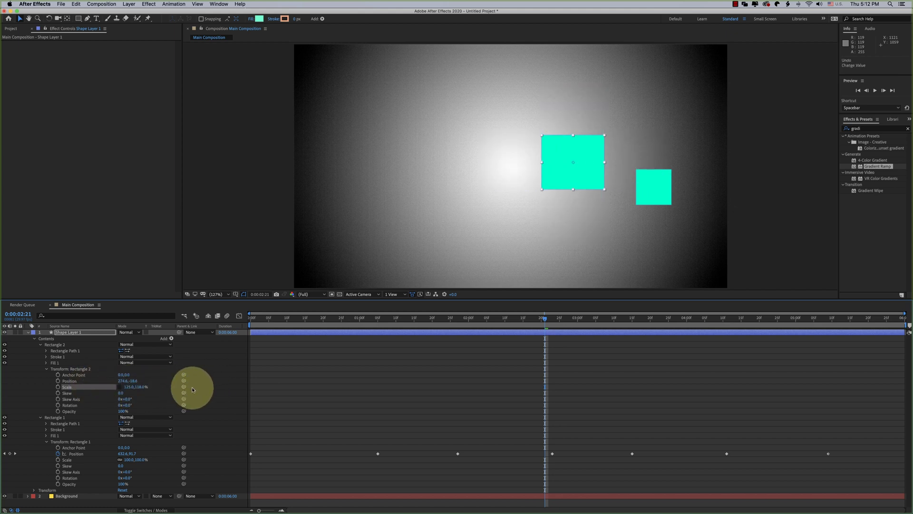
left_click(140, 387)
left_click_drag(128, 388, 219, 384)
left_click_drag(525, 164, 490, 157)
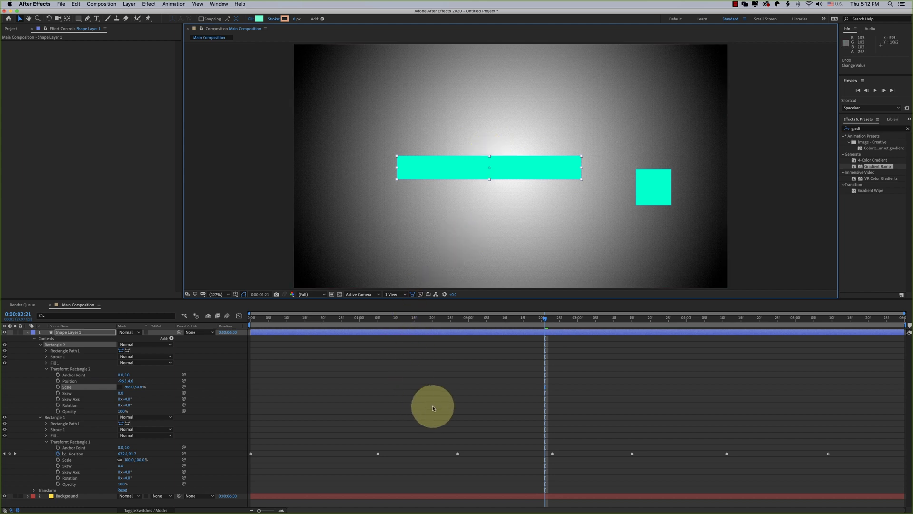
- Keyframe Rectangle 2's Scale at full width, then set width 0 at 0:00:02:06
left_click(58, 387)
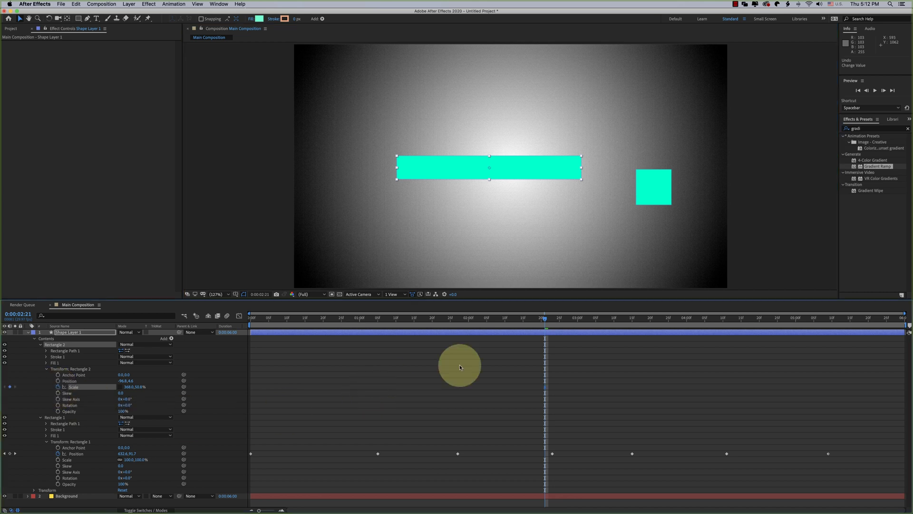
left_click_drag(550, 323, 486, 326)
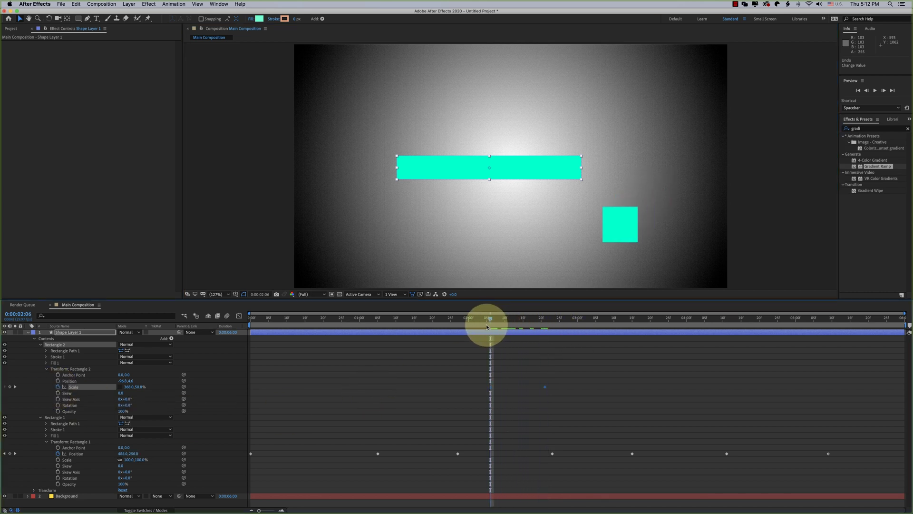
left_click_drag(125, 386, 104, 386)
left_click(127, 386)
type("0")
key("Return")
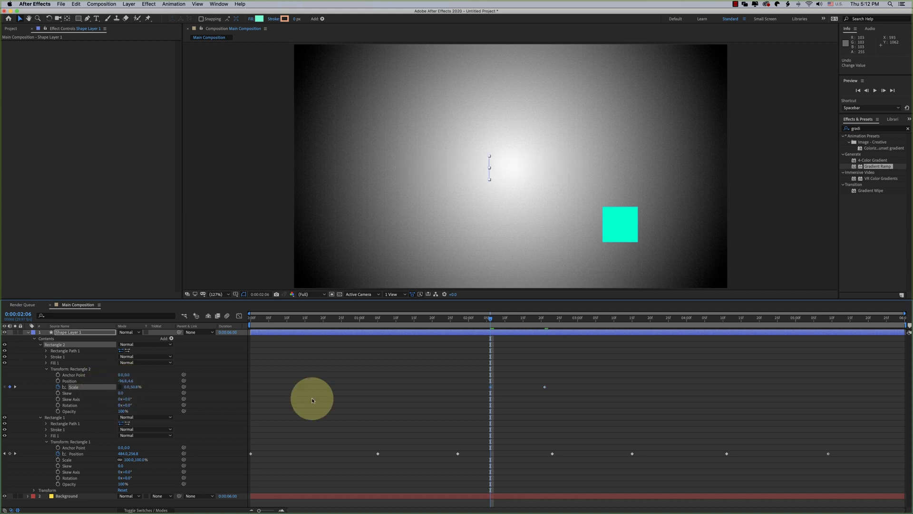
left_click(502, 361)
- Preview the bar stretching out, then select its final Scale keyframe
key("space")
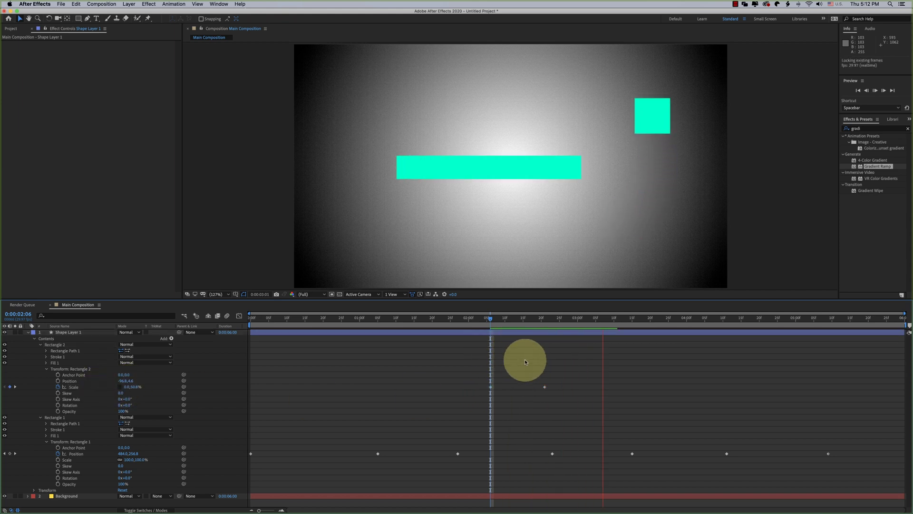
key("space")
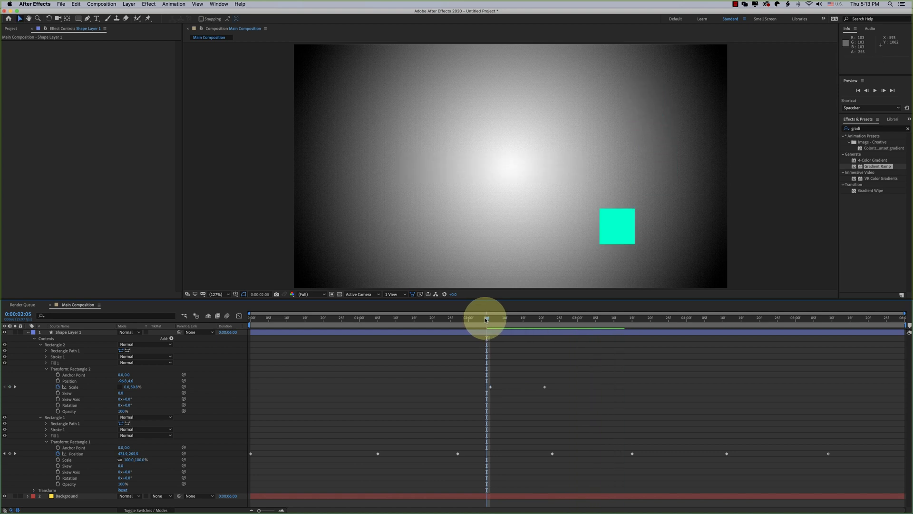
left_click_drag(485, 319, 548, 319)
left_click_drag(561, 377, 498, 389)
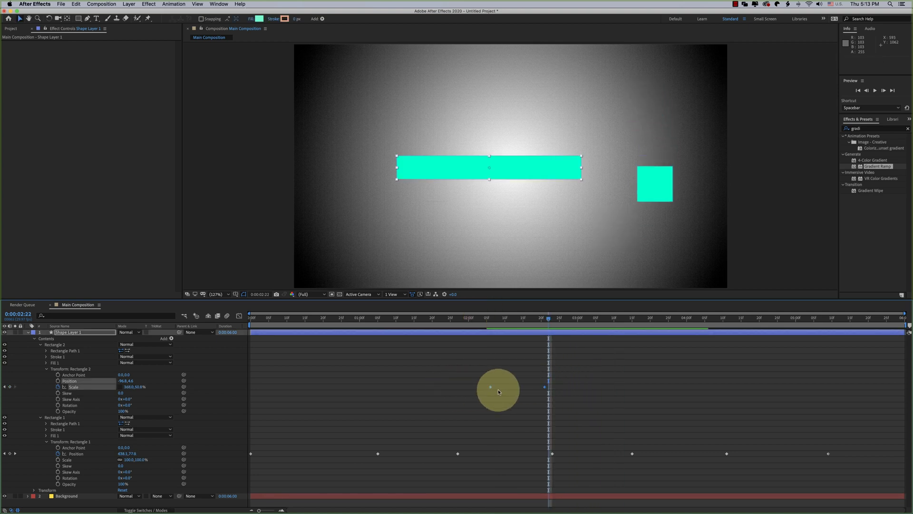
- Apply Keyframe Assistant > Easy Ease In to the cyan bar's final Scale keyframe
right_click(489, 388)
mouse_move(546, 471)
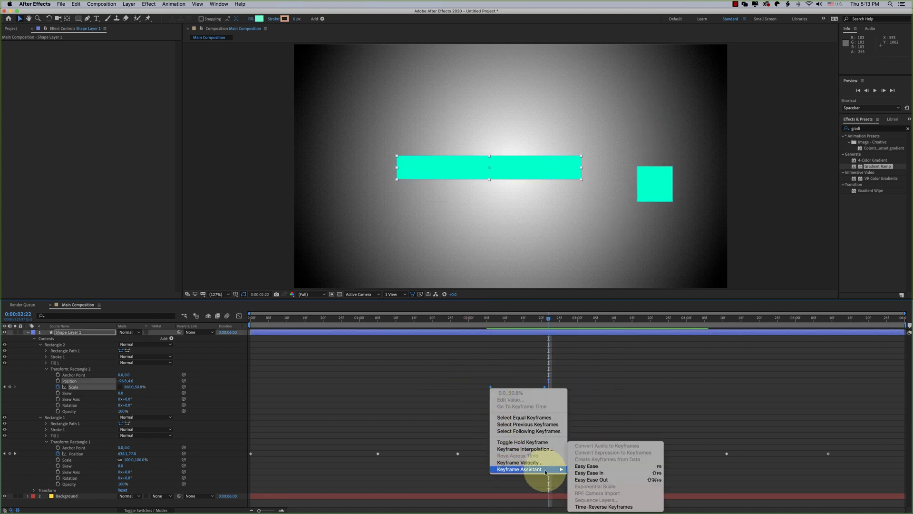
left_click(573, 477)
left_click(486, 326)
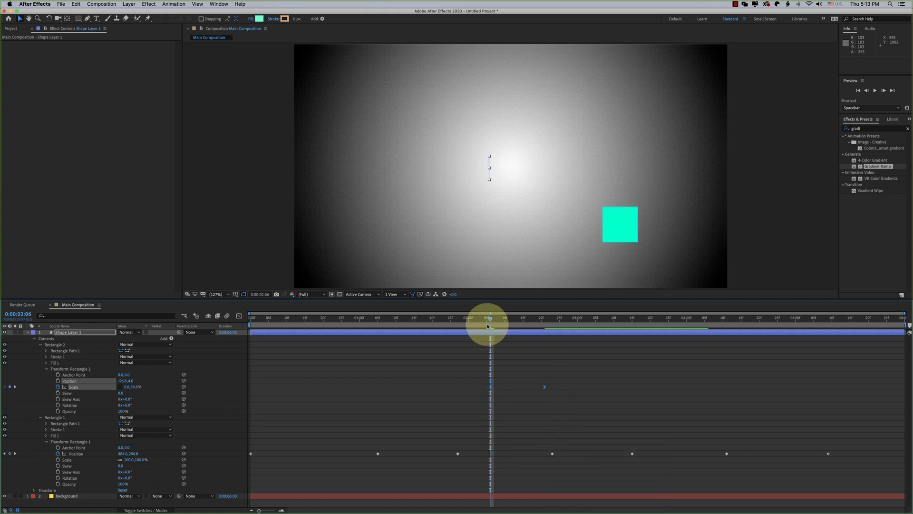
key("space")
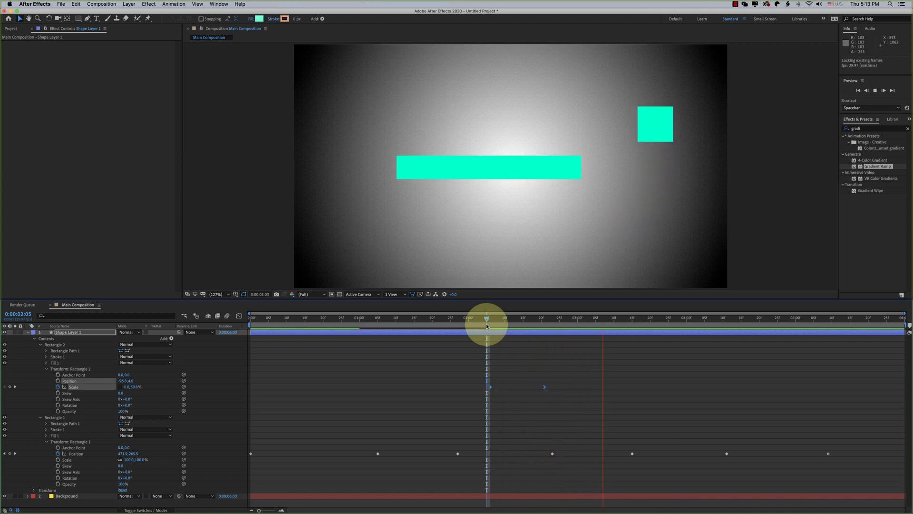
key("space")
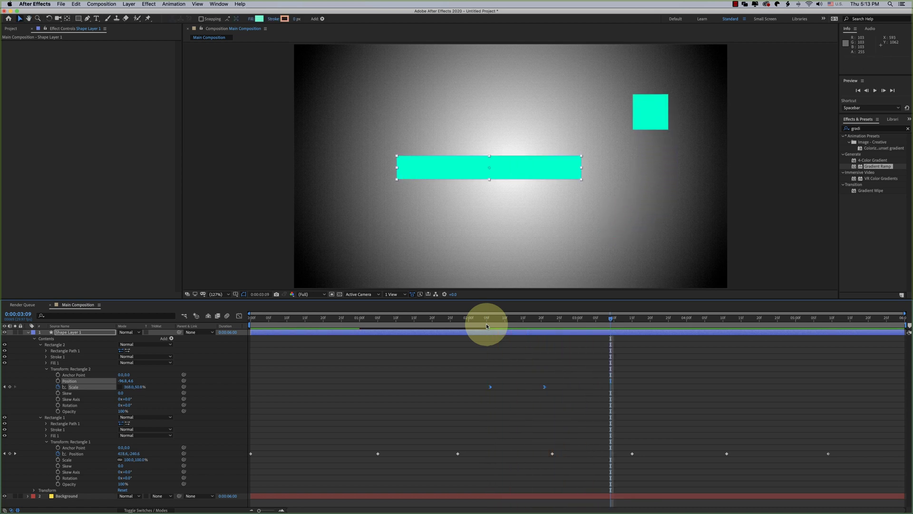